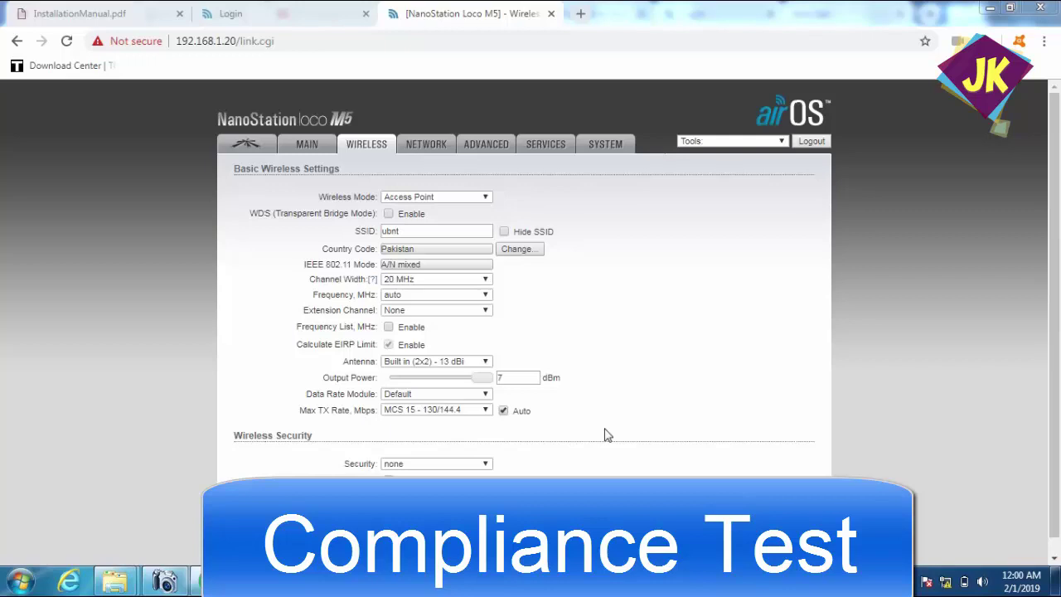
# - Reload the wireless settings and review the available frequencies without changing anything
pyautogui.click(361, 147)
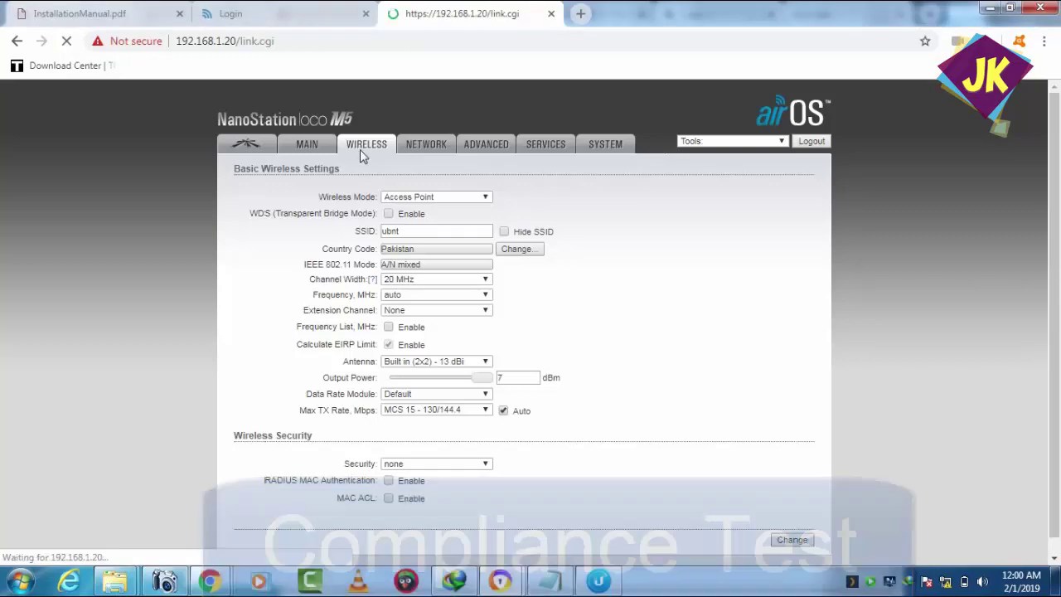
pyautogui.click(513, 256)
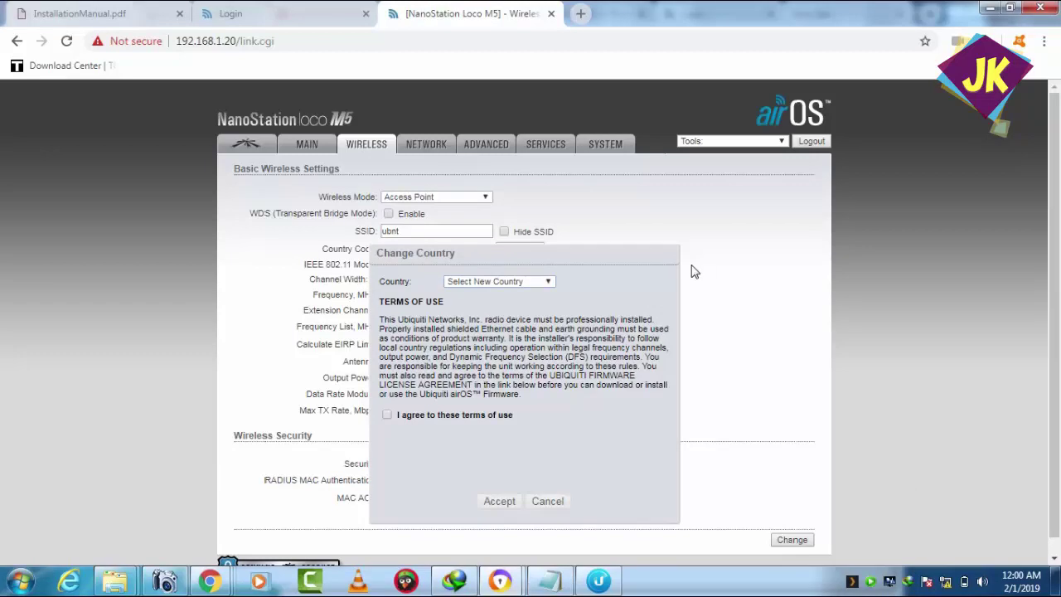
pyautogui.click(547, 500)
pyautogui.click(478, 298)
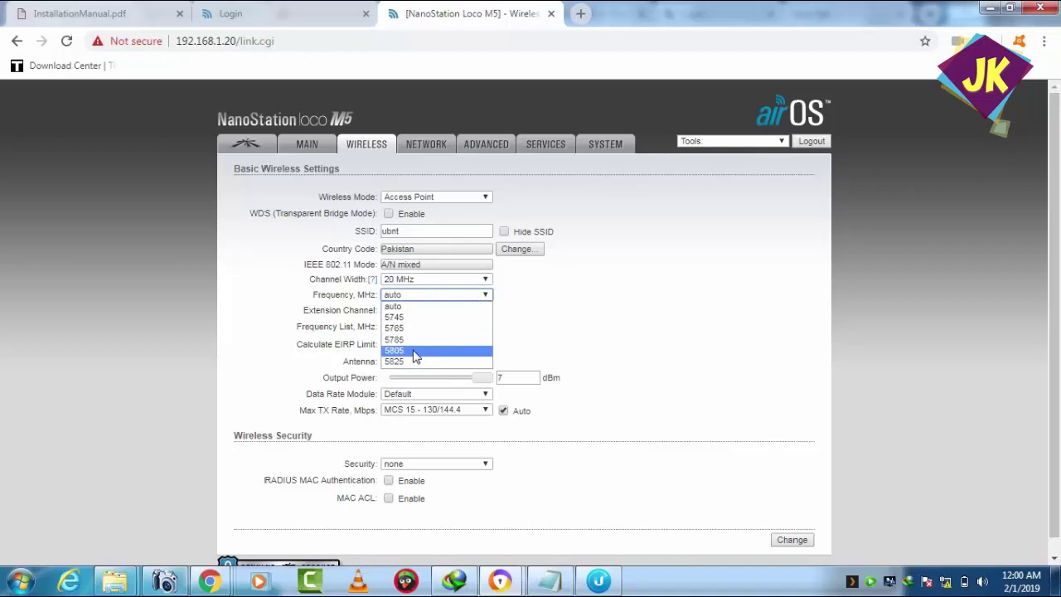
pyautogui.click(584, 325)
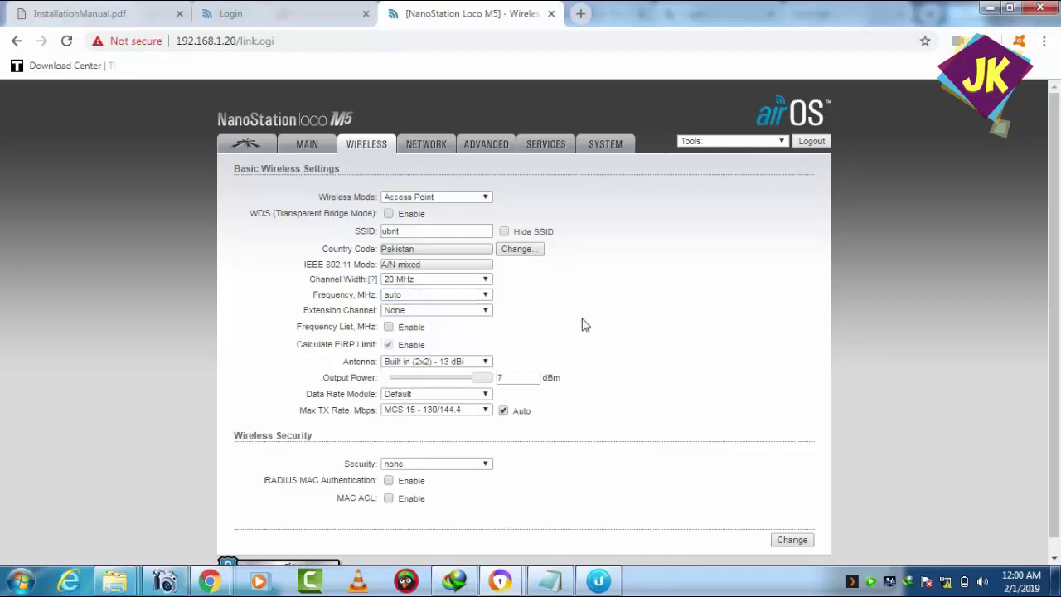
# - Change the country code to Australia and accept the terms of use
pyautogui.click(508, 252)
pyautogui.click(541, 282)
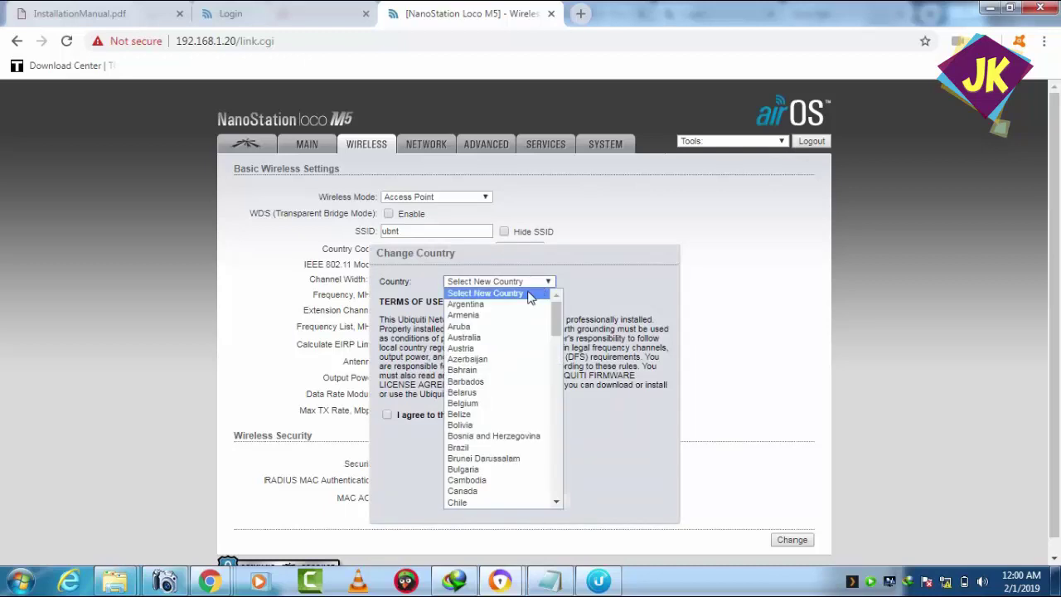
pyautogui.click(498, 340)
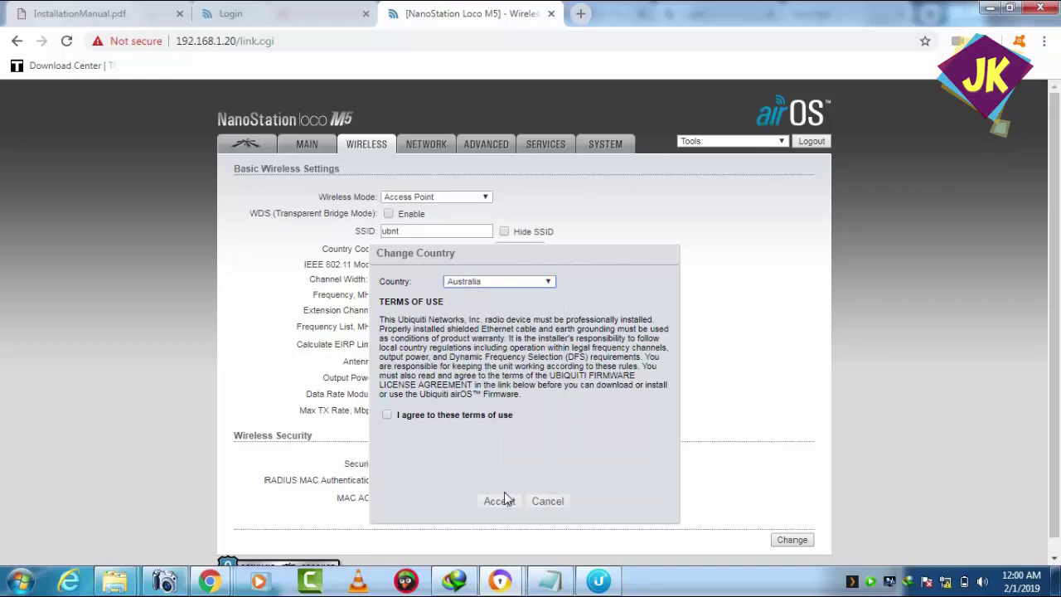
pyautogui.click(456, 415)
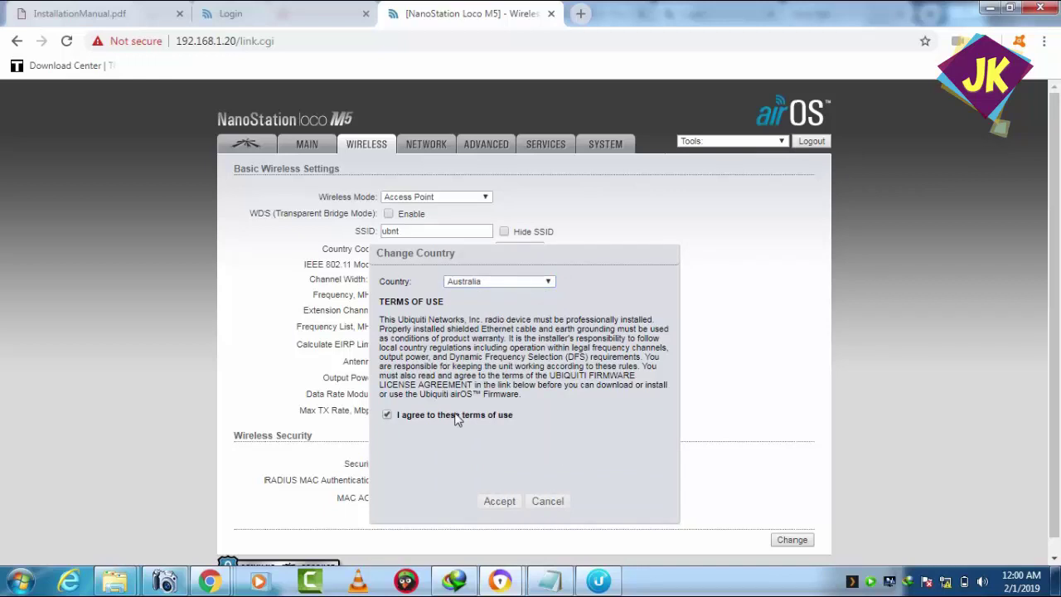
pyautogui.click(499, 502)
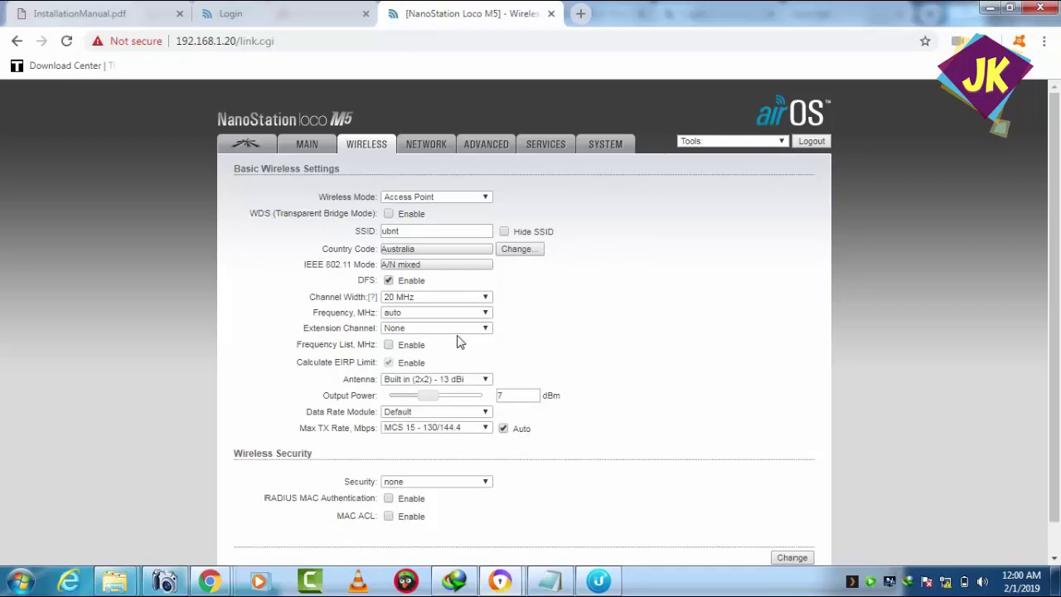
pyautogui.click(485, 313)
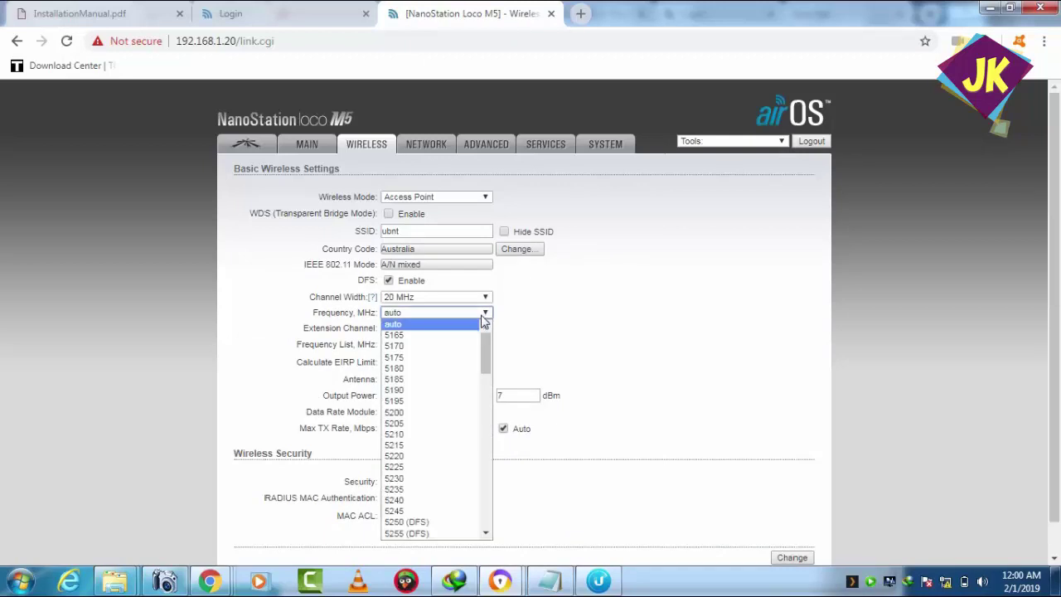
pyautogui.moveTo(486, 356); pyautogui.dragTo(486, 538)
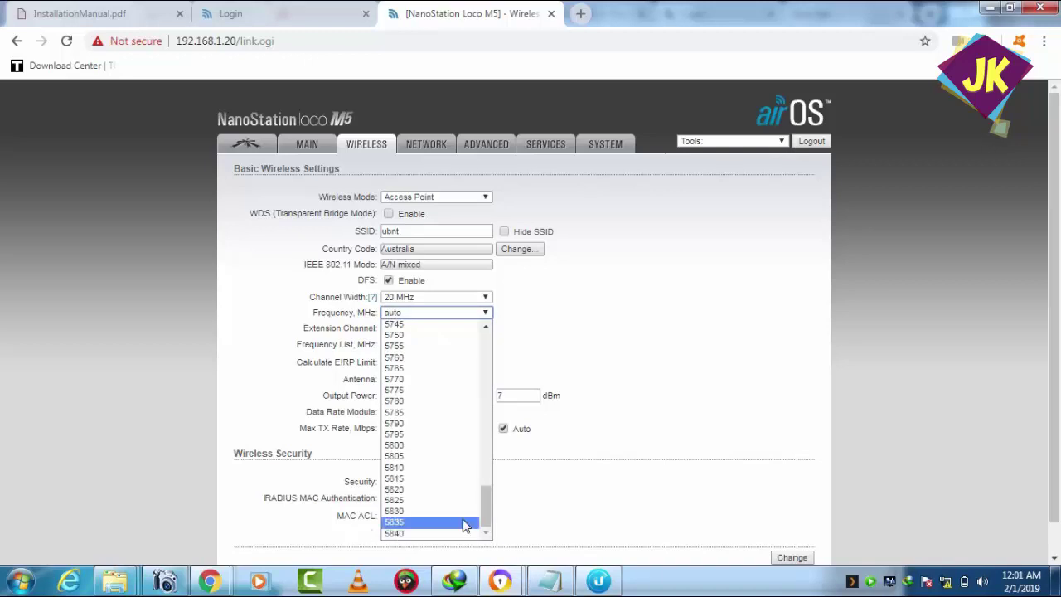
pyautogui.moveTo(485, 517); pyautogui.dragTo(503, 335)
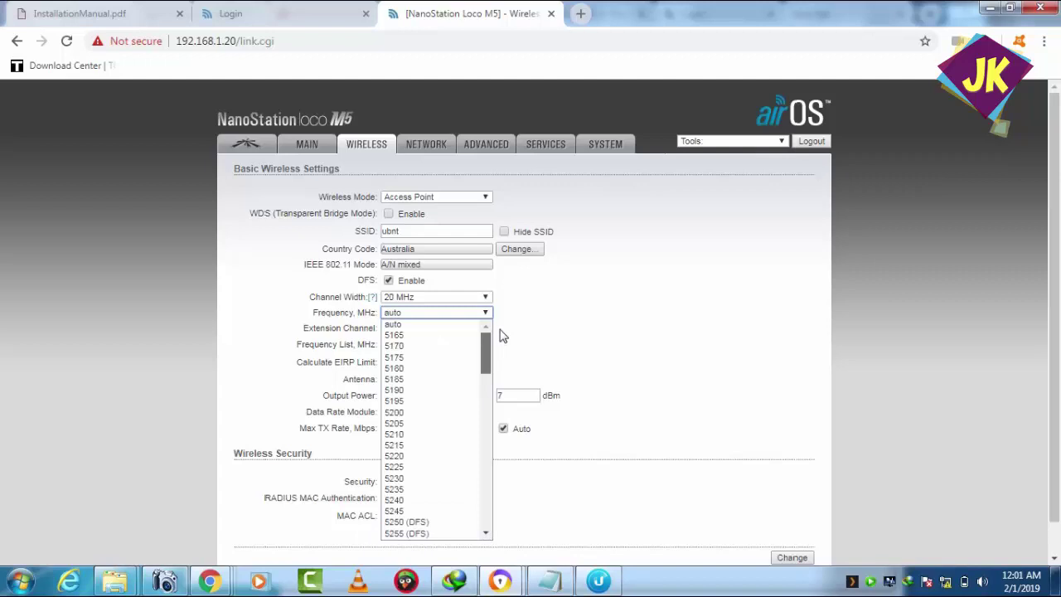
pyautogui.click(583, 330)
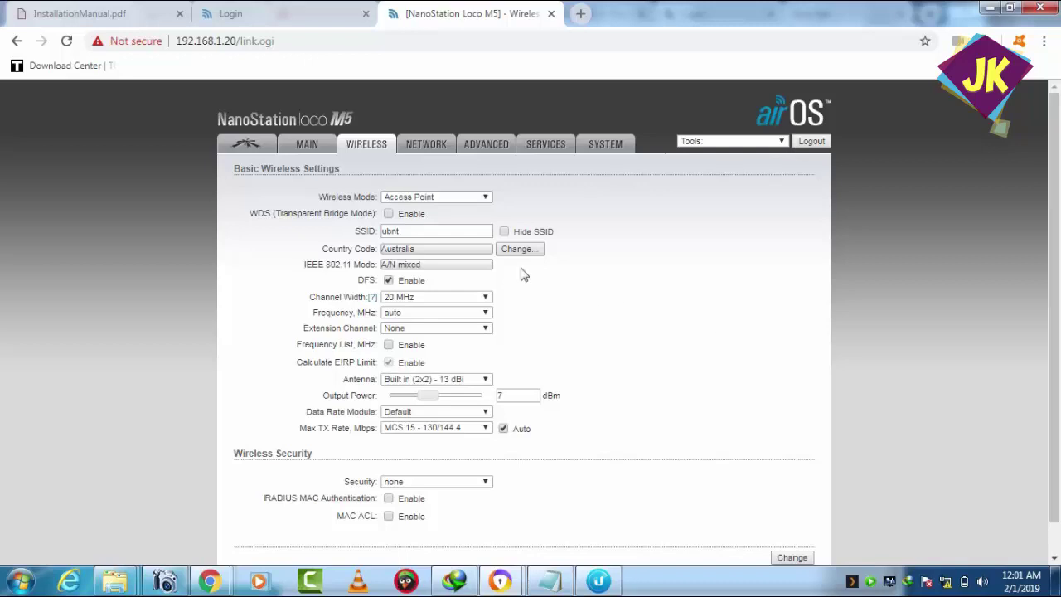
pyautogui.click(433, 312)
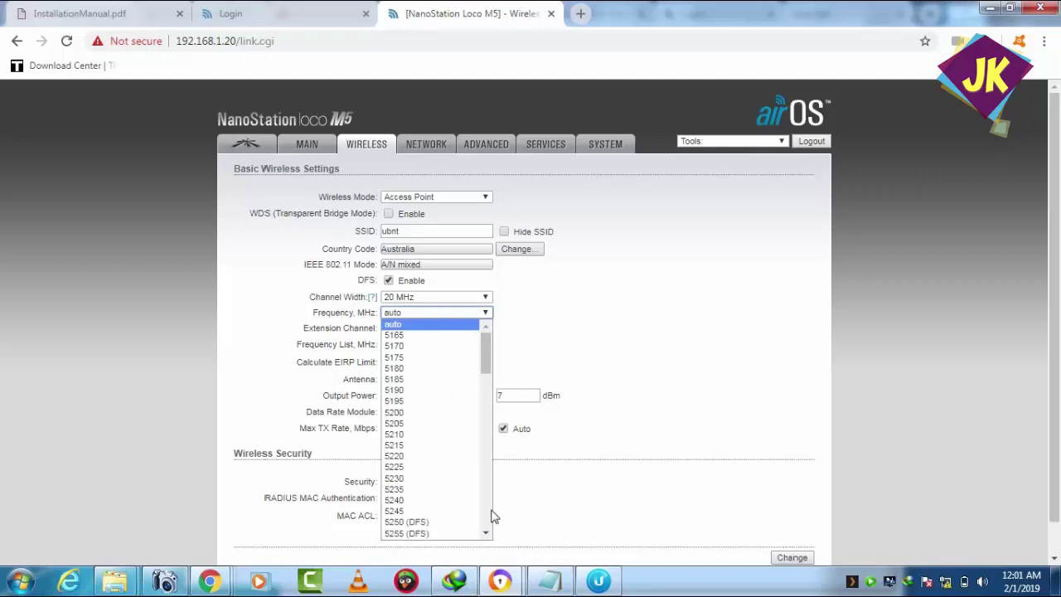
pyautogui.scroll(-4, 487, 524)
pyautogui.scroll(-8, 487, 527)
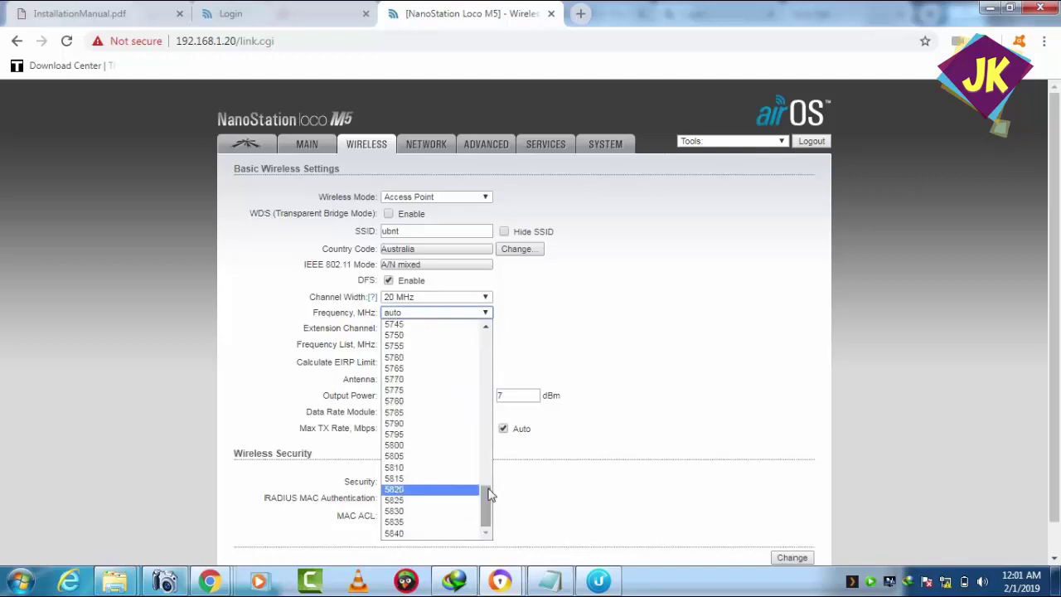
pyautogui.moveTo(488, 505); pyautogui.dragTo(484, 547)
pyautogui.click(600, 349)
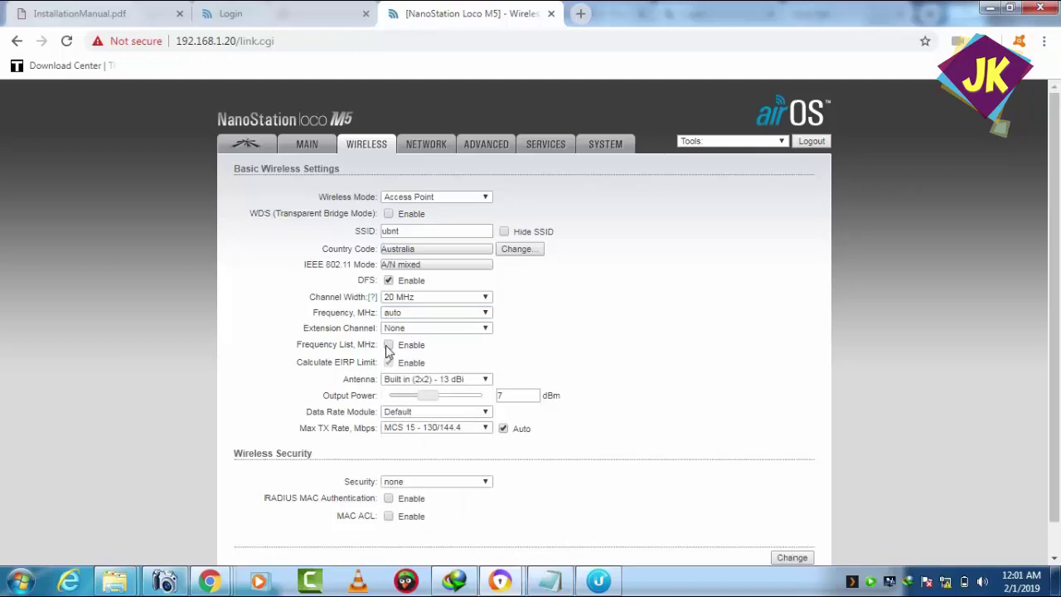
# - Enable the custom frequency list, review it, close it and log out of airOS
pyautogui.click(389, 344)
pyautogui.click(626, 345)
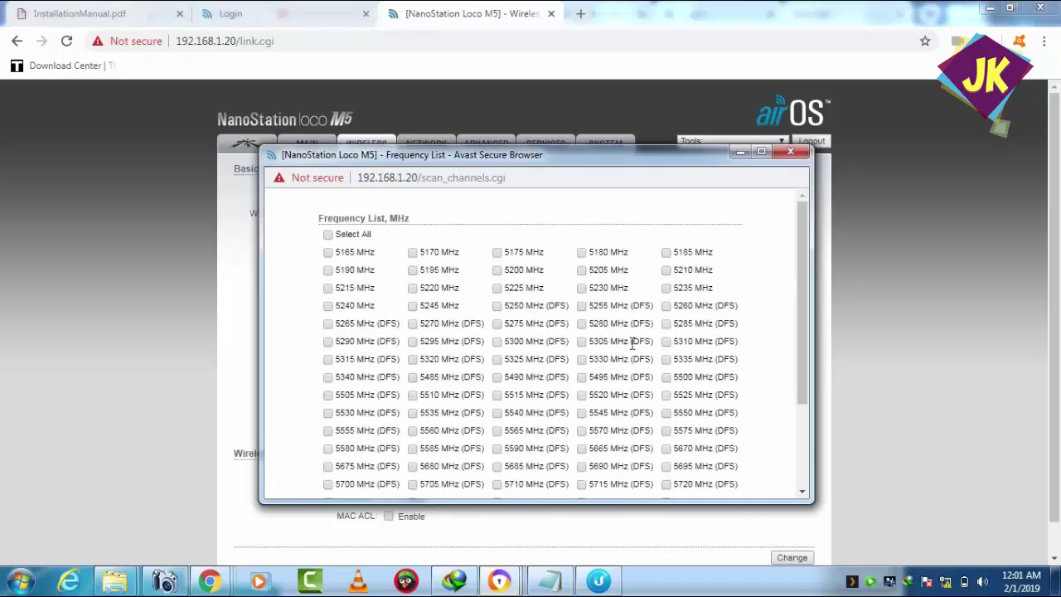
pyautogui.moveTo(805, 221); pyautogui.dragTo(809, 334)
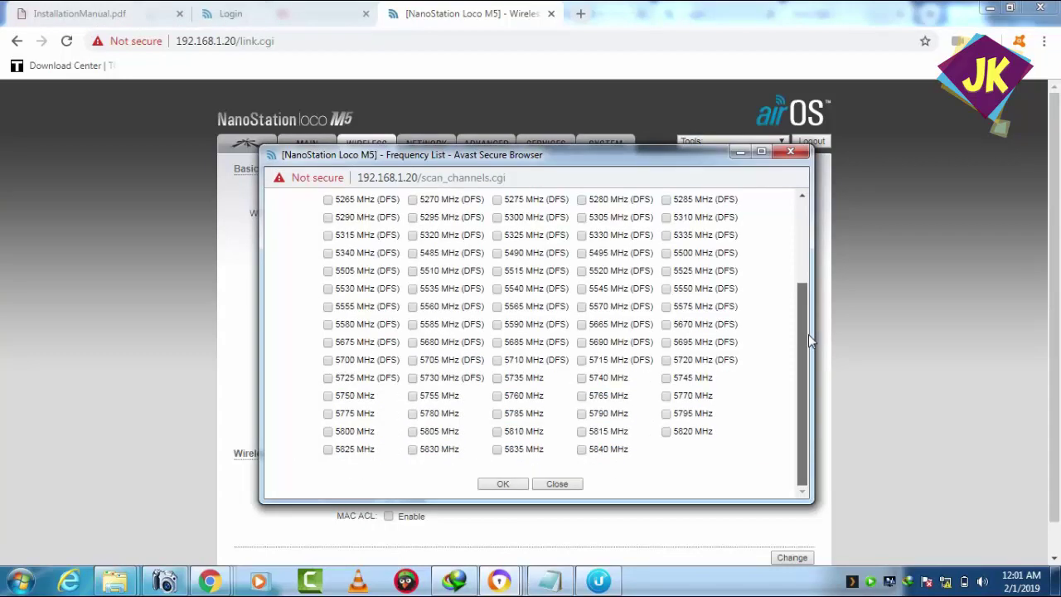
pyautogui.scroll(3, 808, 333)
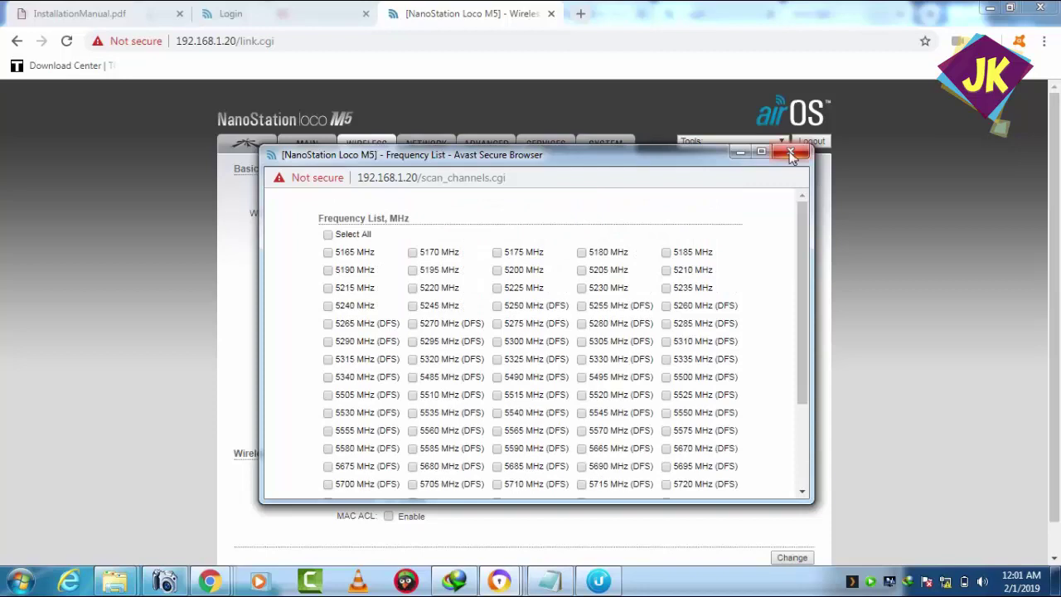
pyautogui.click(790, 152)
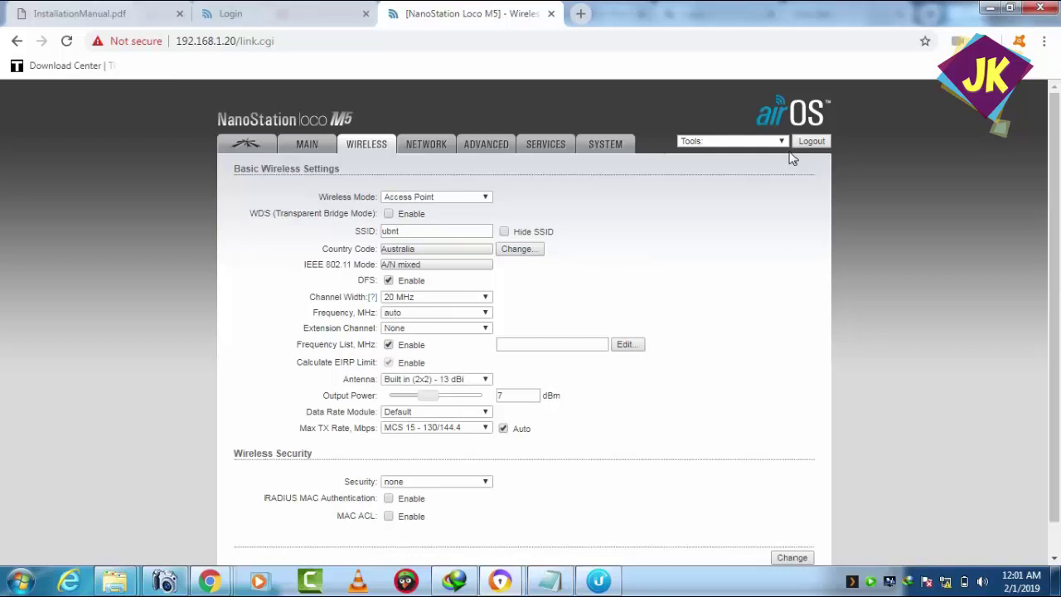
pyautogui.click(819, 143)
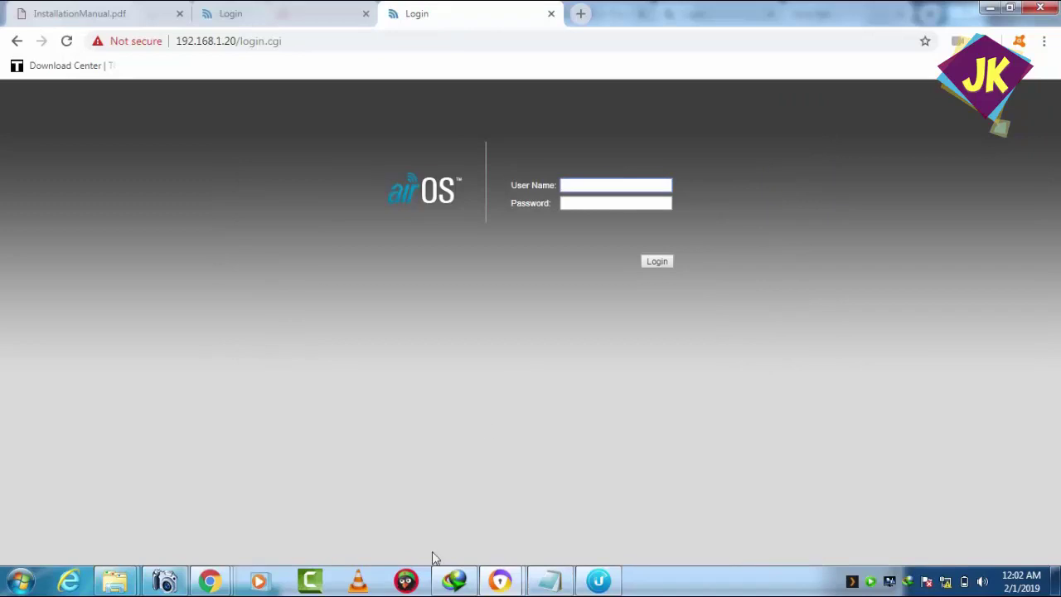
# - Launch the downloaded putty_2.exe and close the File Properties and IDM windows
pyautogui.click(455, 582)
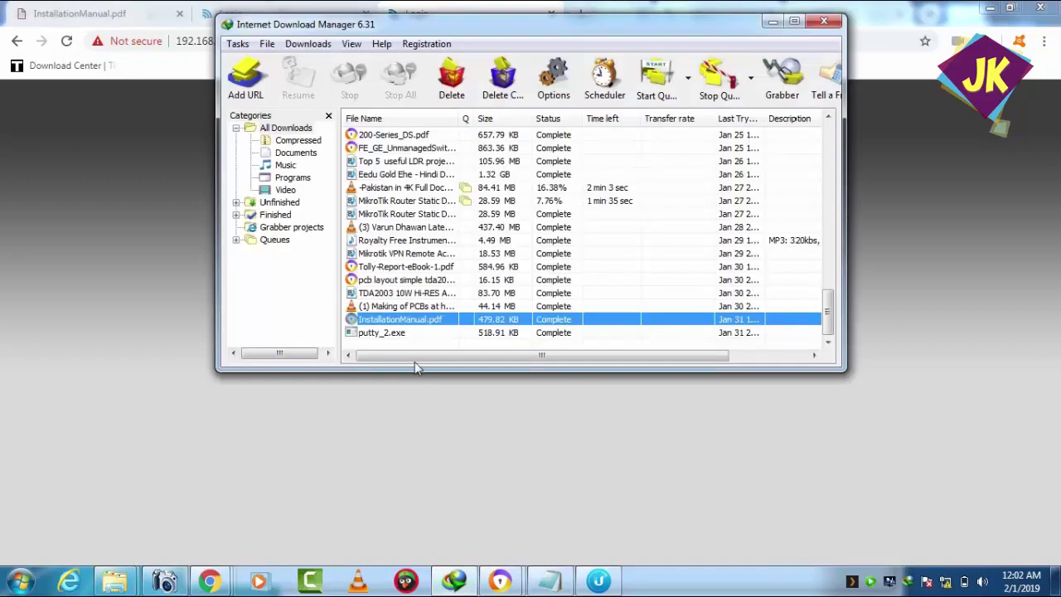
pyautogui.doubleClick(384, 333)
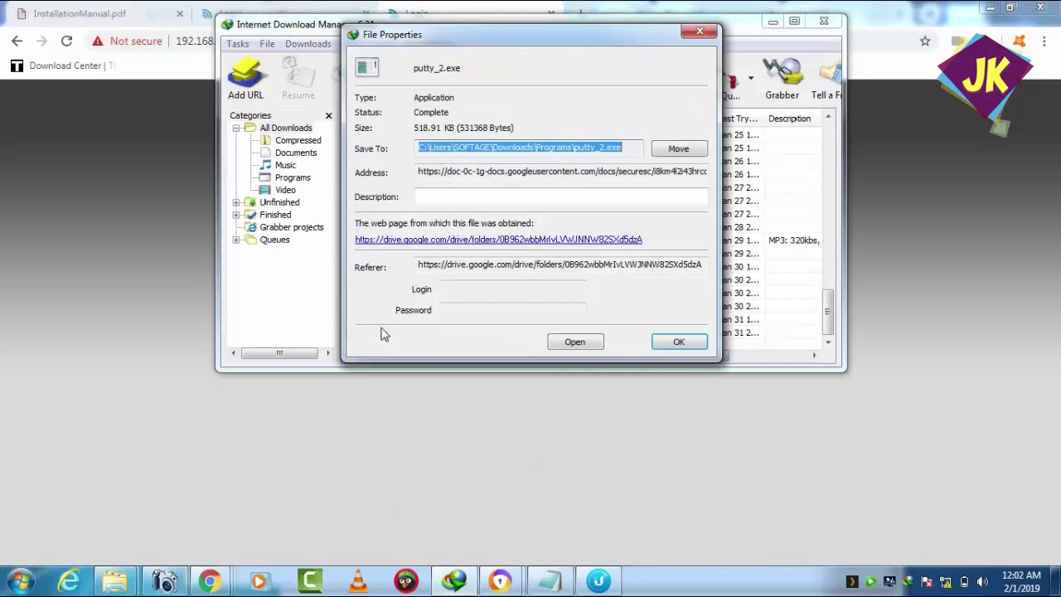
pyautogui.click(574, 343)
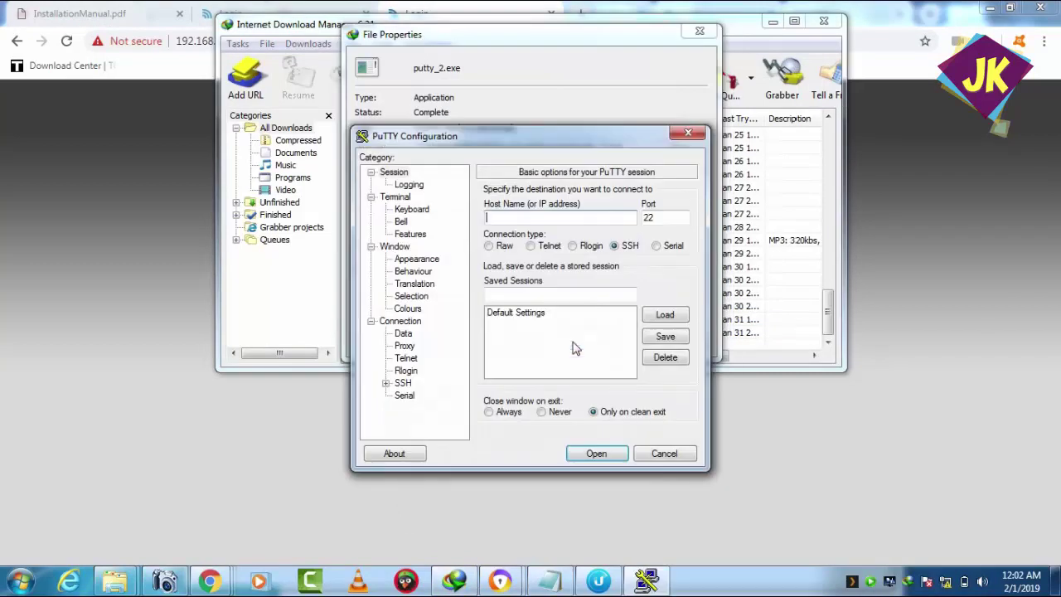
pyautogui.click(699, 31)
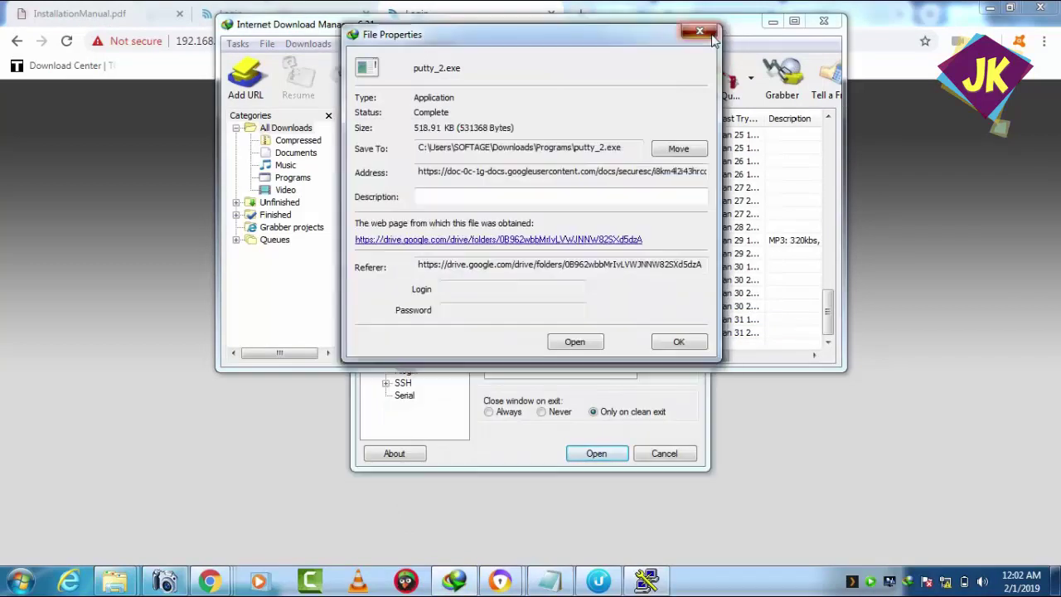
pyautogui.click(835, 22)
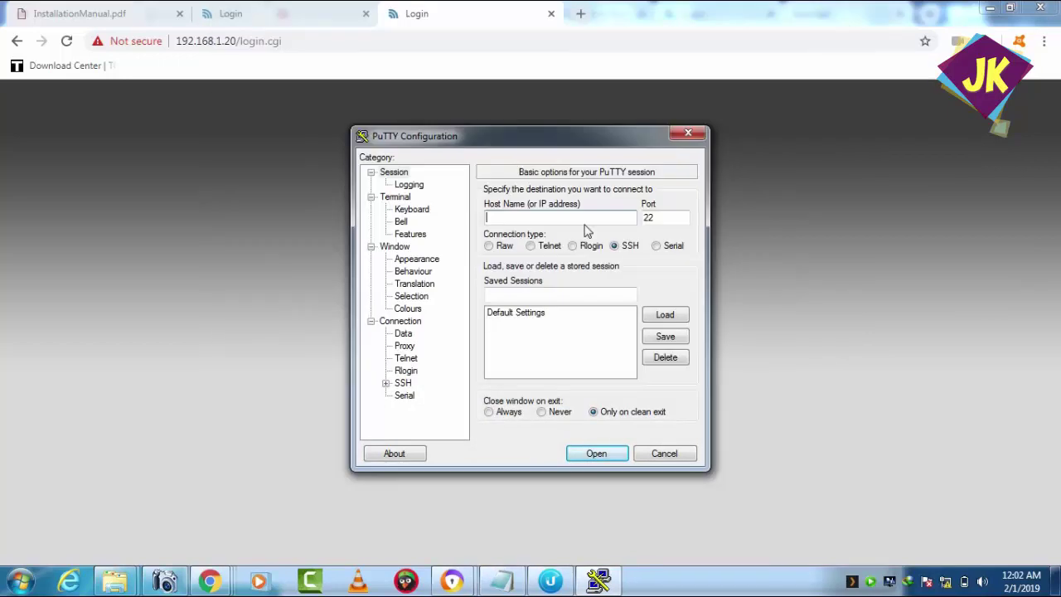
# - Enter host 192.168.1.20 and start the SSH session
pyautogui.write('192.168.8')
pyautogui.press('BackSpace')
pyautogui.write('1.20')
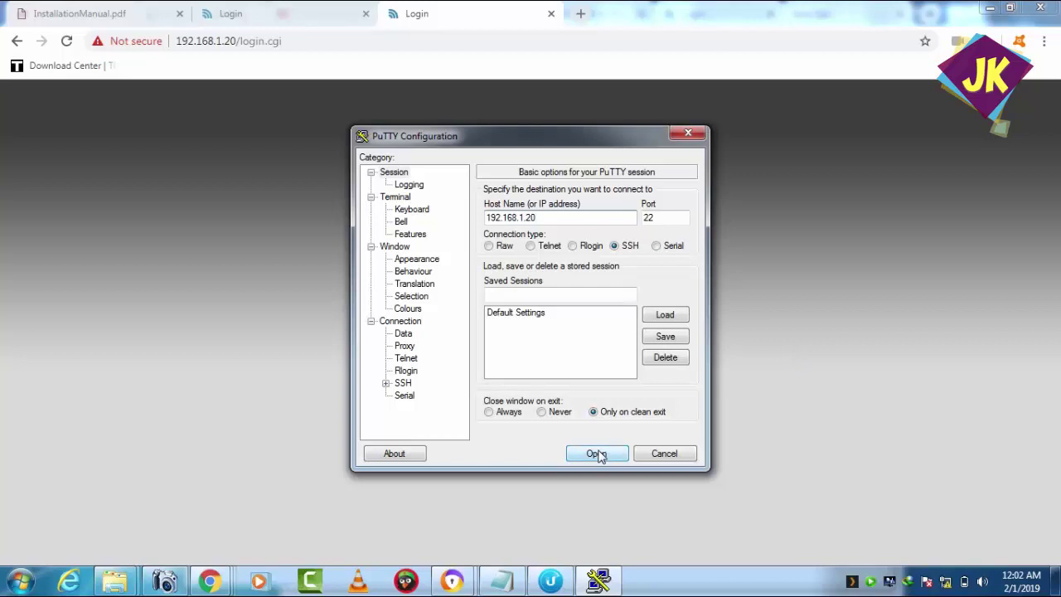
pyautogui.click(597, 454)
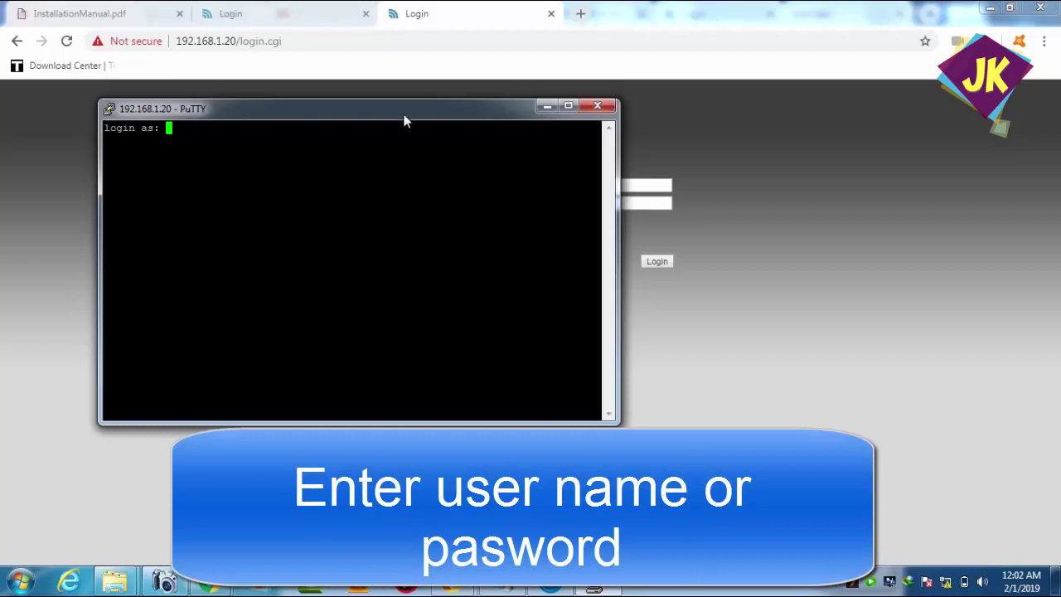
# - Log in to the device's BusyBox shell with the login name and password, then bring up the command (1) notes
pyautogui.moveTo(404, 116); pyautogui.dragTo(391, 128)
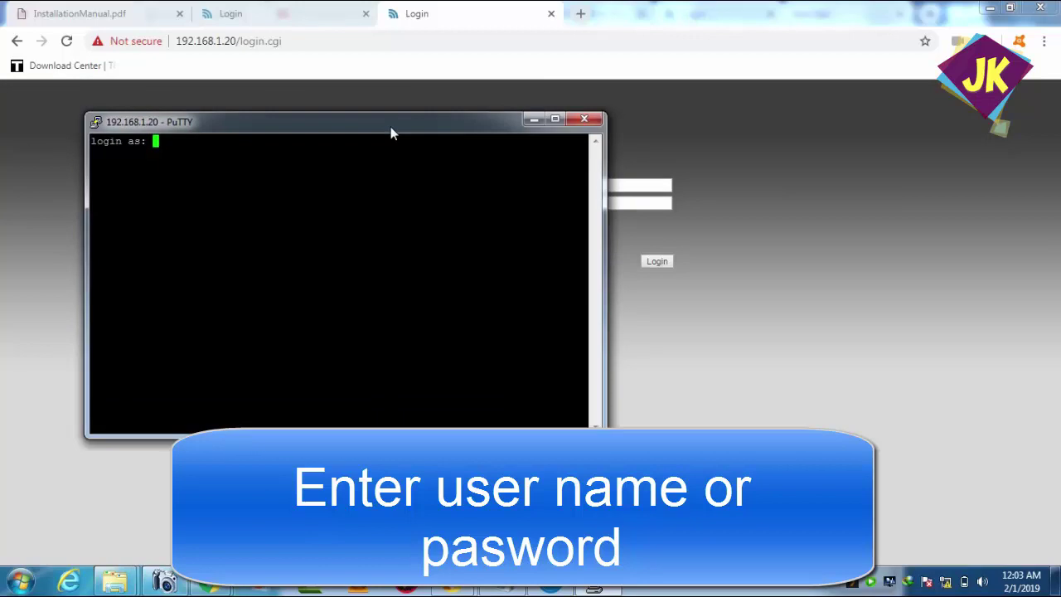
pyautogui.press('Return')
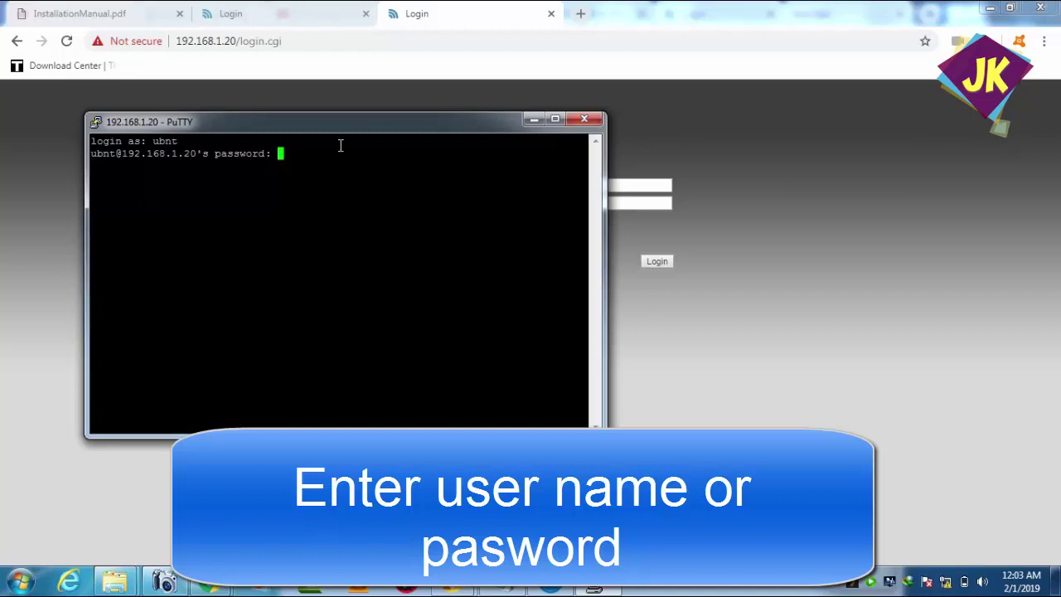
pyautogui.press('Return')
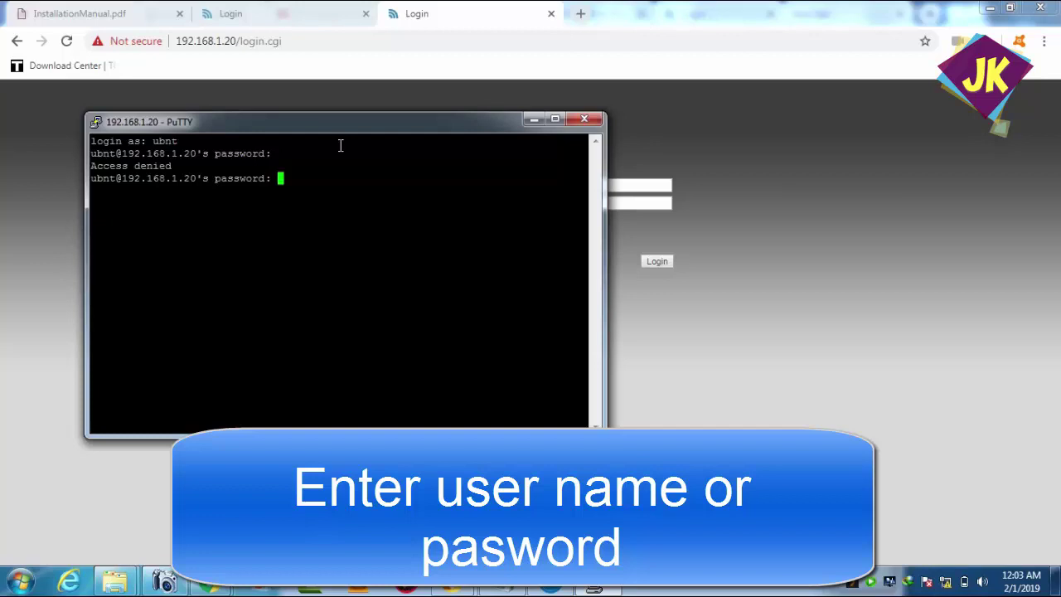
pyautogui.press('Return')
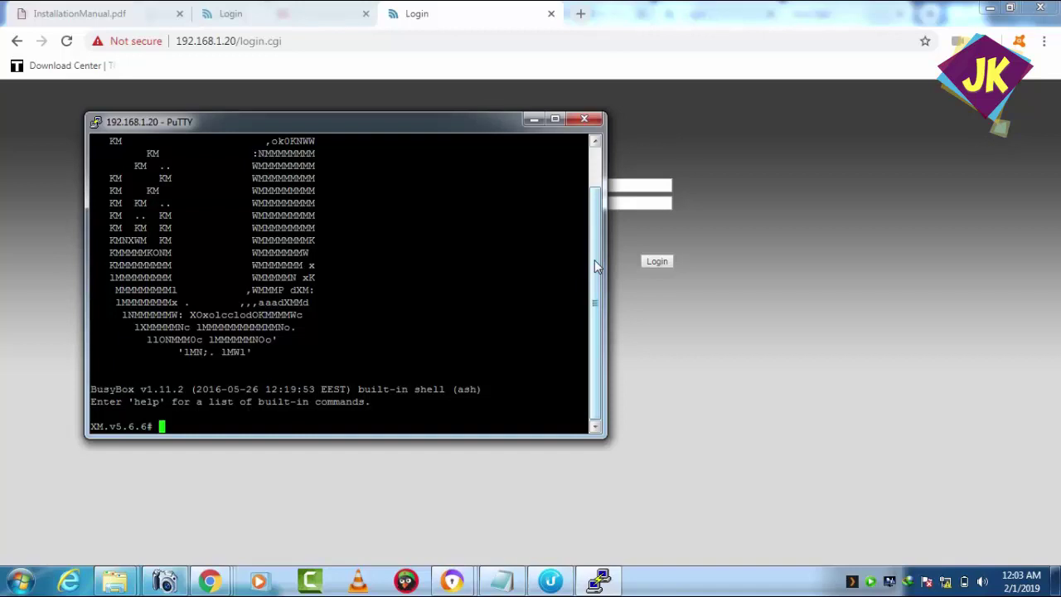
pyautogui.click(502, 582)
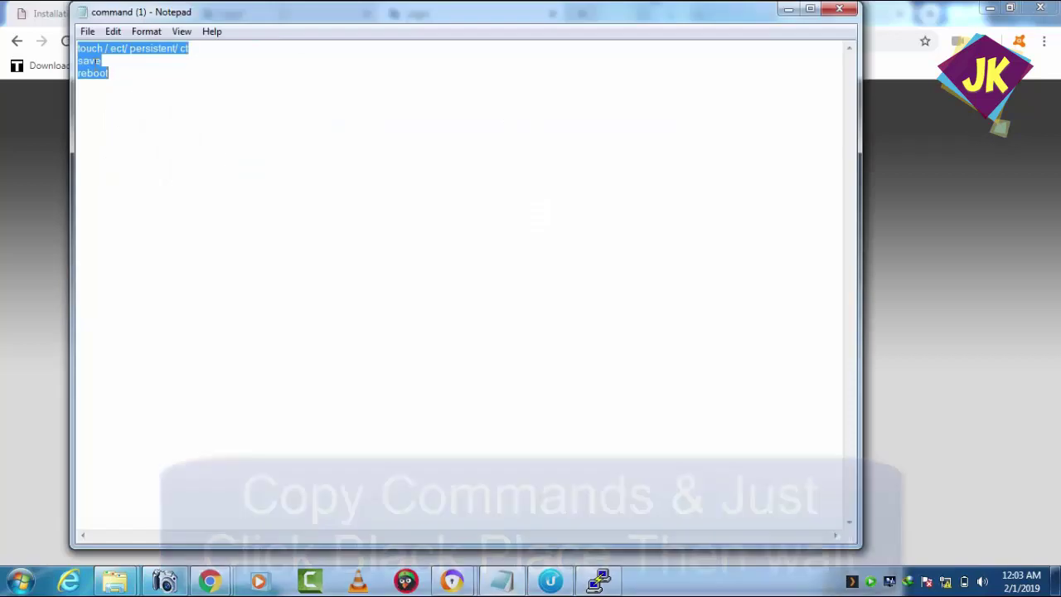
# - Copy the selected touch, save and reboot commands from the command (1) Notepad file
pyautogui.rightClick(94, 66)
pyautogui.click(135, 111)
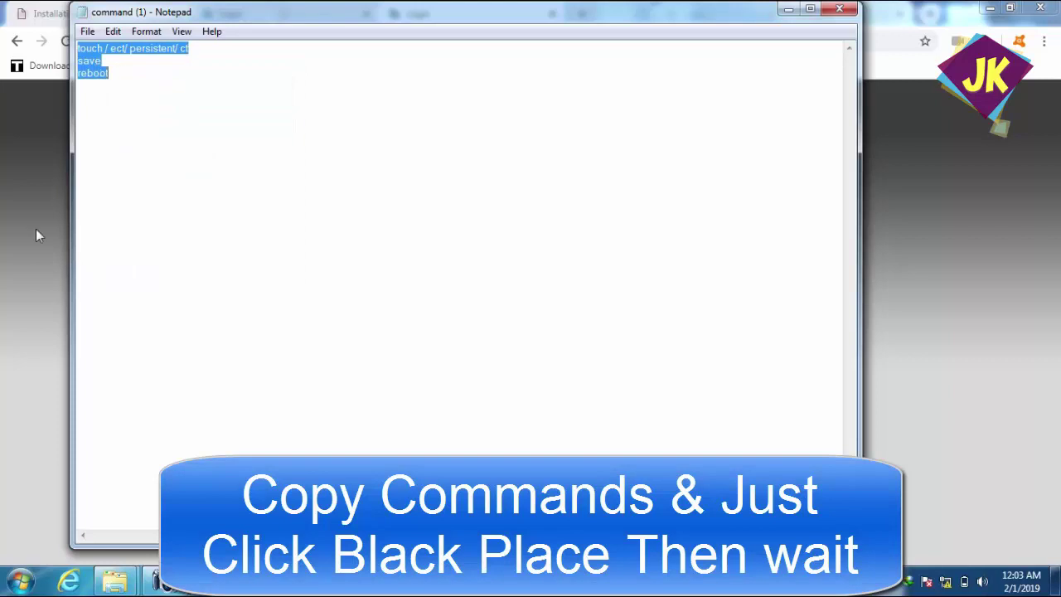
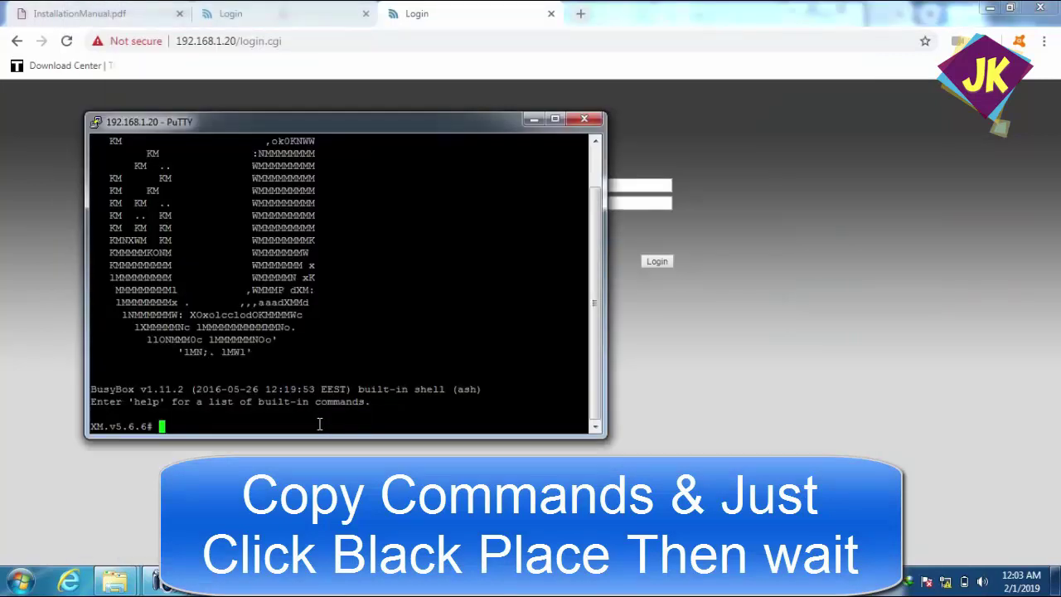
# - Paste and run the touch and save commands in the NanoStation shell twice, leaving reboot at the prompt
pyautogui.rightClick(320, 423)
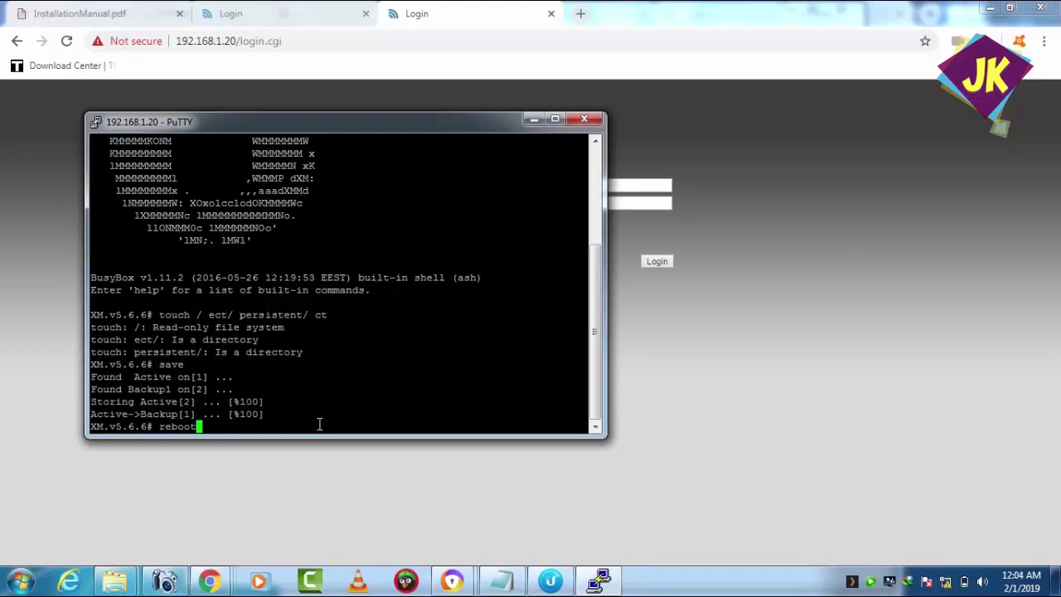
pyautogui.rightClick(319, 425)
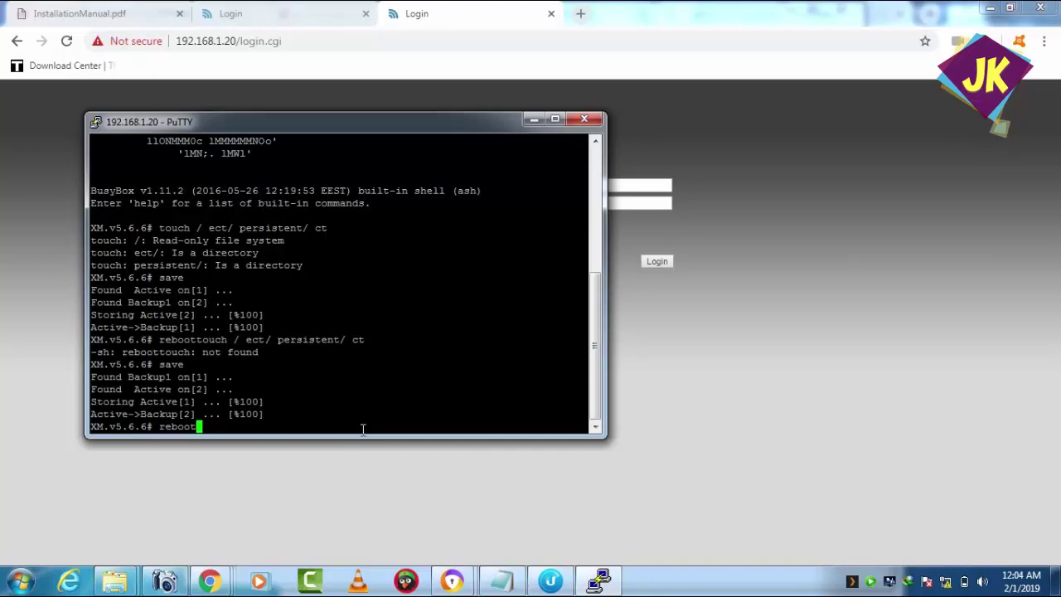
pyautogui.doubleClick(362, 428)
# - Reboot the NanoStation, dismiss PuTTY's connection-lost error, and bring the 192.168.1.20 login page forward
pyautogui.press('Return')
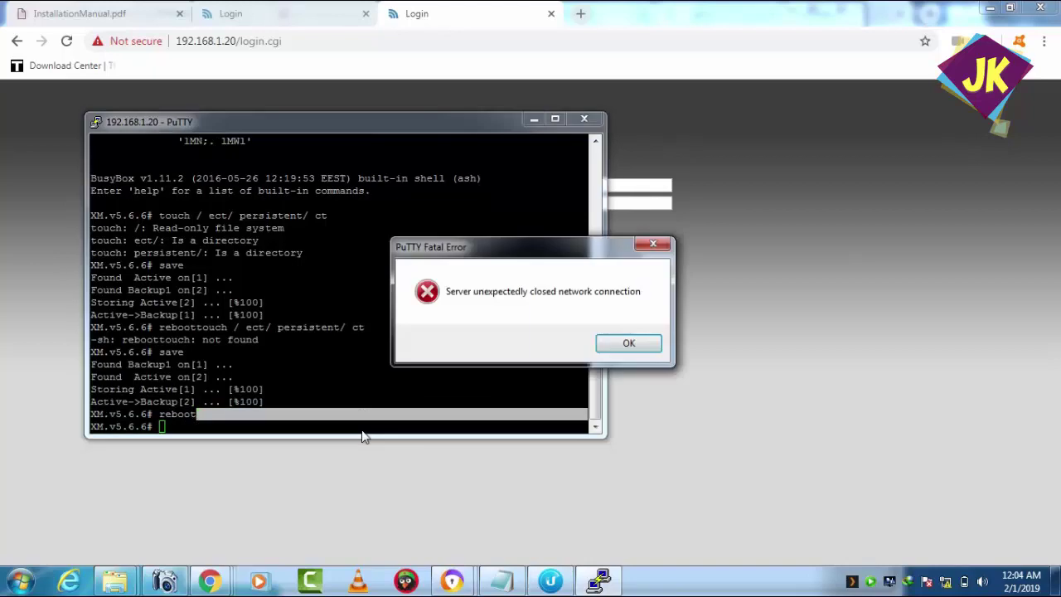
pyautogui.click(630, 343)
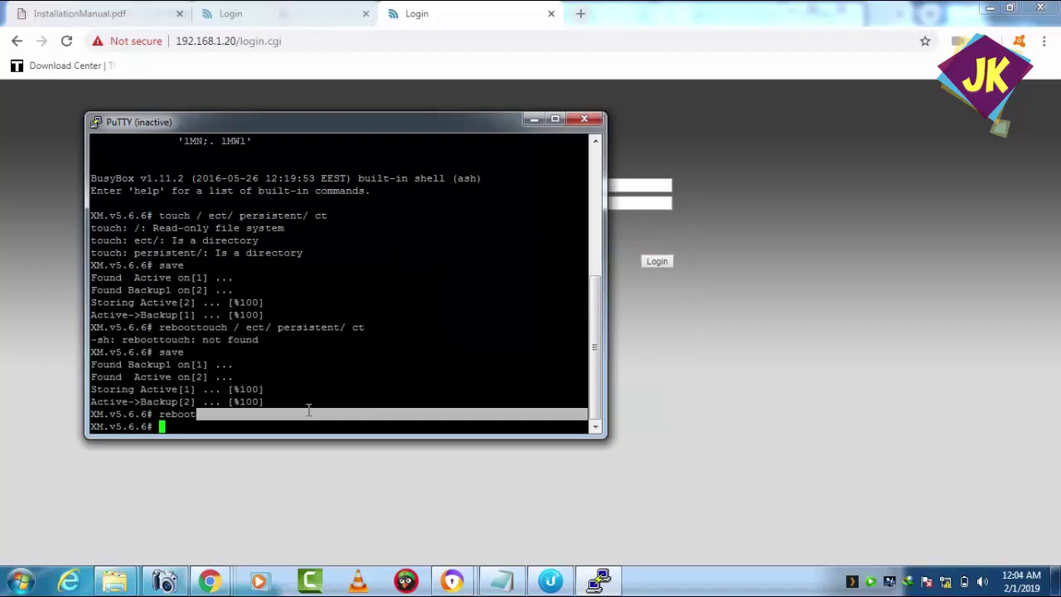
pyautogui.click(176, 429)
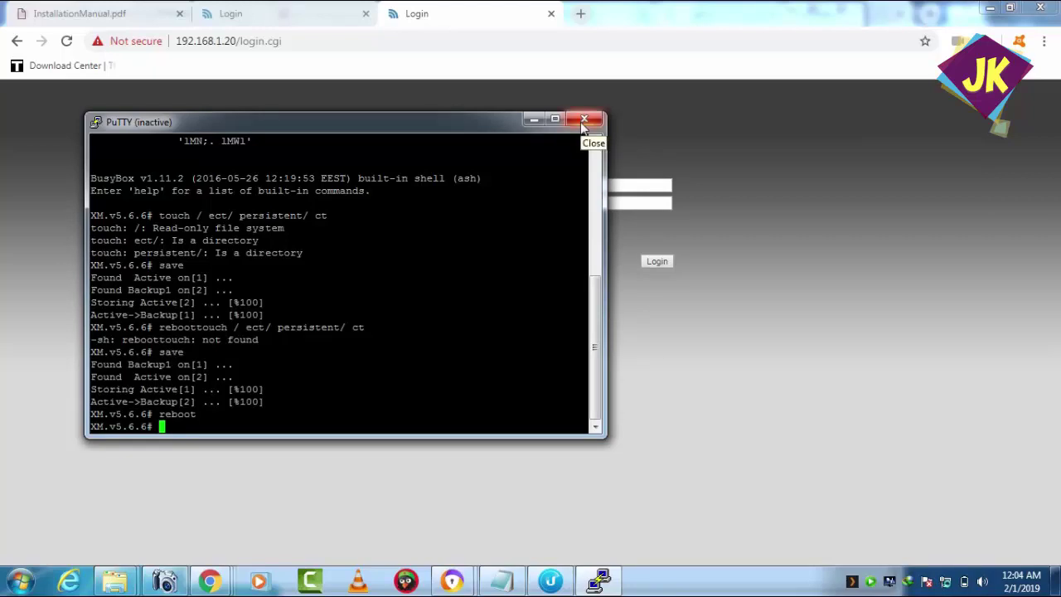
pyautogui.moveTo(490, 125); pyautogui.dragTo(292, 114)
pyautogui.click(599, 186)
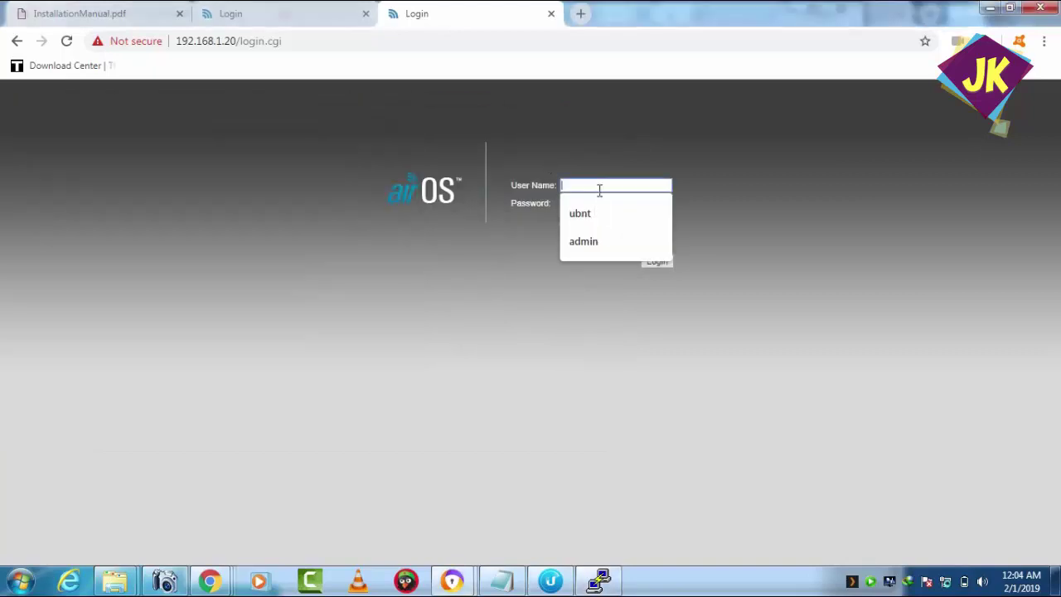
# - Submit the airOS login as user ubnt with the device password
pyautogui.click(595, 212)
pyautogui.click(594, 203)
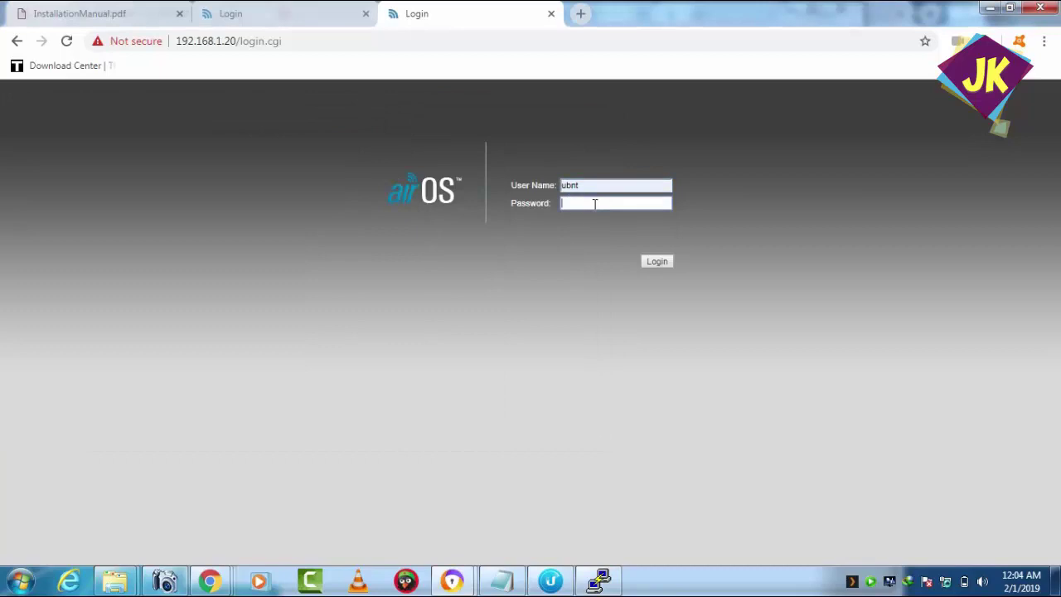
pyautogui.press('Return')
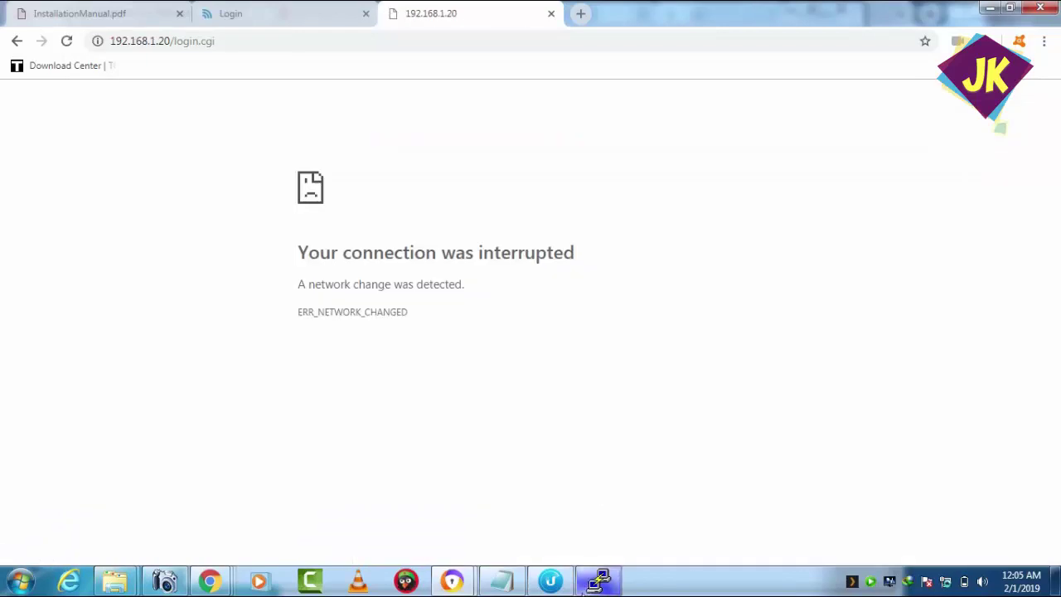
# - Restore the PuTTY terminal from the taskbar and move it back to the screen centre
pyautogui.moveTo(584, 588)
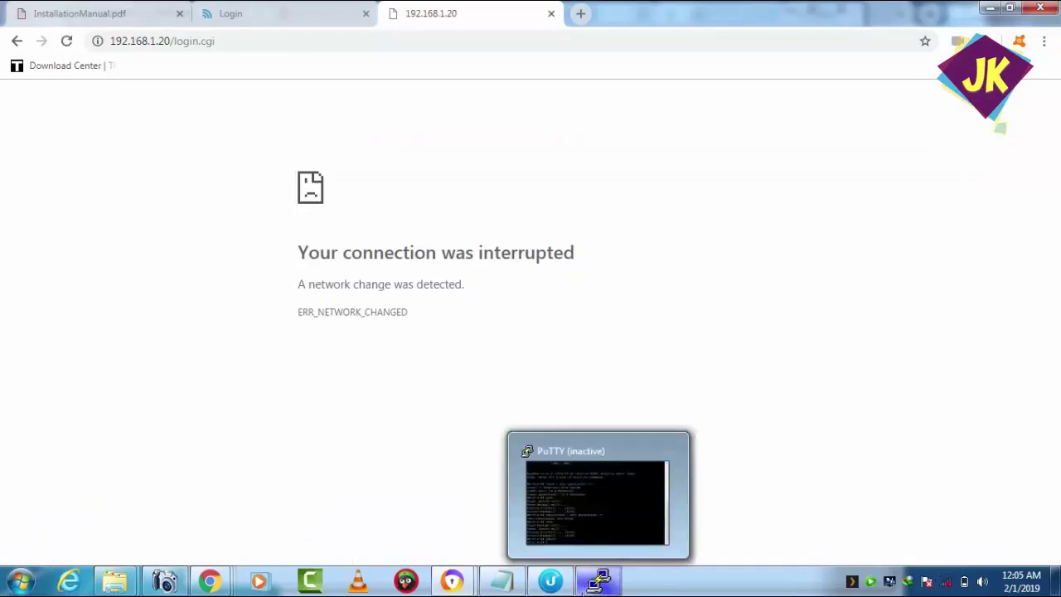
pyautogui.click(594, 584)
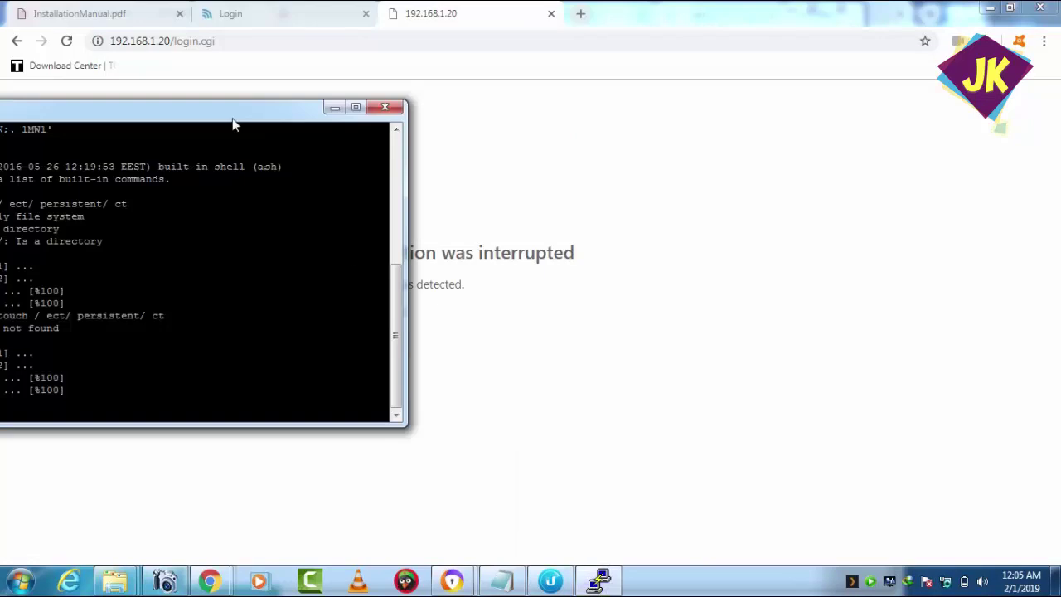
pyautogui.moveTo(220, 114); pyautogui.dragTo(438, 130)
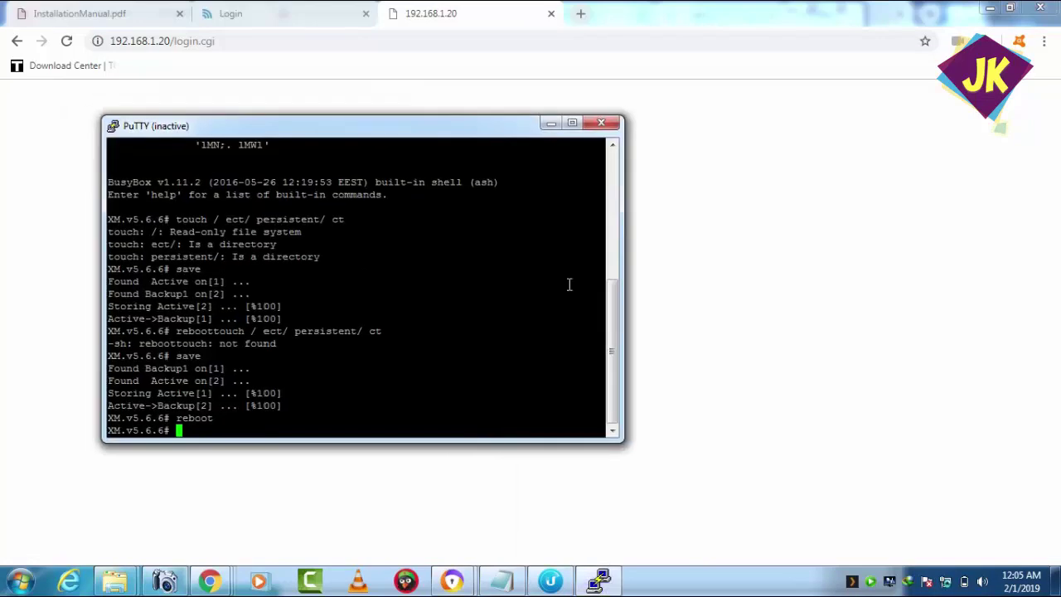
pyautogui.moveTo(617, 315); pyautogui.dragTo(616, 180)
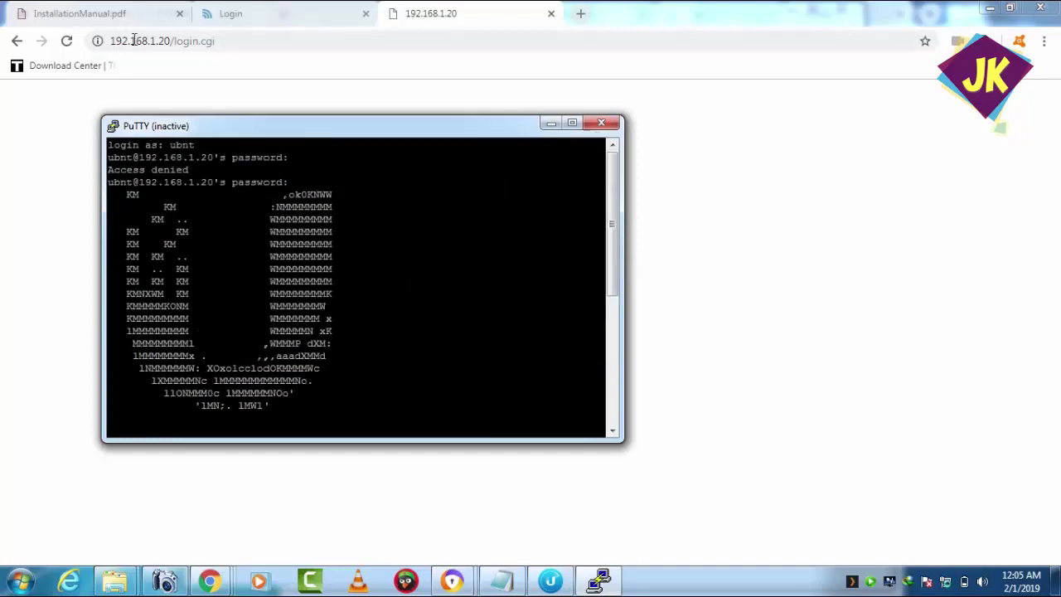
# - Reload and resubmit the login, then proceed past the certificate warning to 192.168.1.20
pyautogui.click(66, 42)
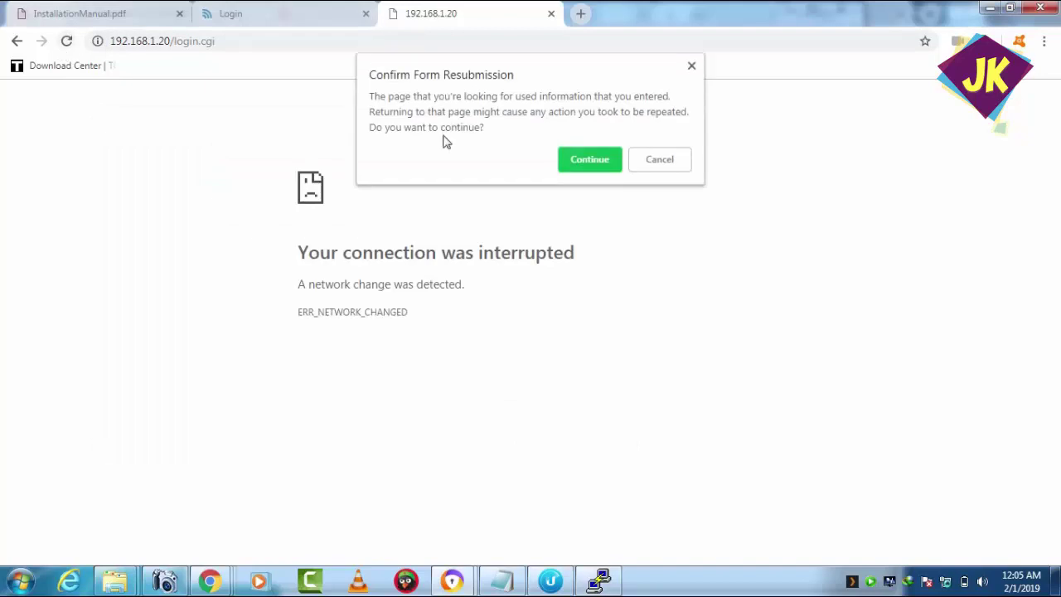
pyautogui.click(589, 162)
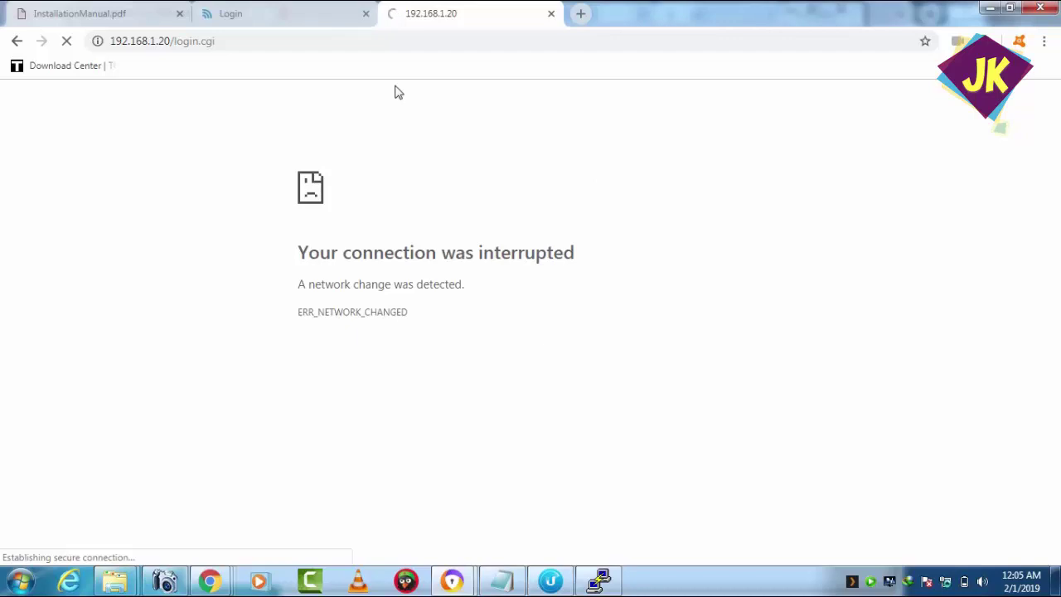
pyautogui.click(310, 8)
pyautogui.click(458, 9)
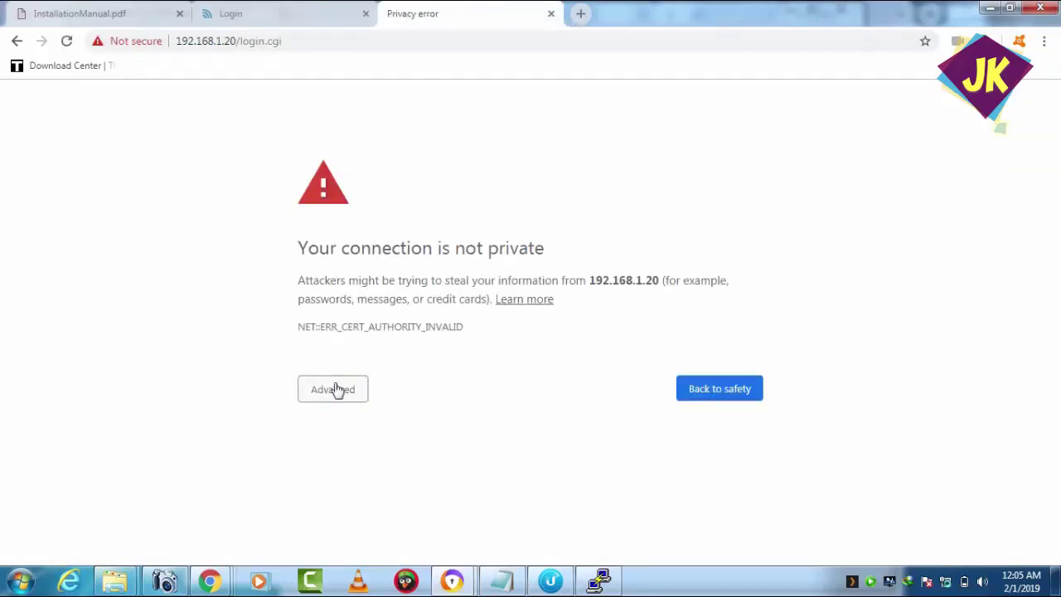
pyautogui.click(336, 389)
pyautogui.click(384, 510)
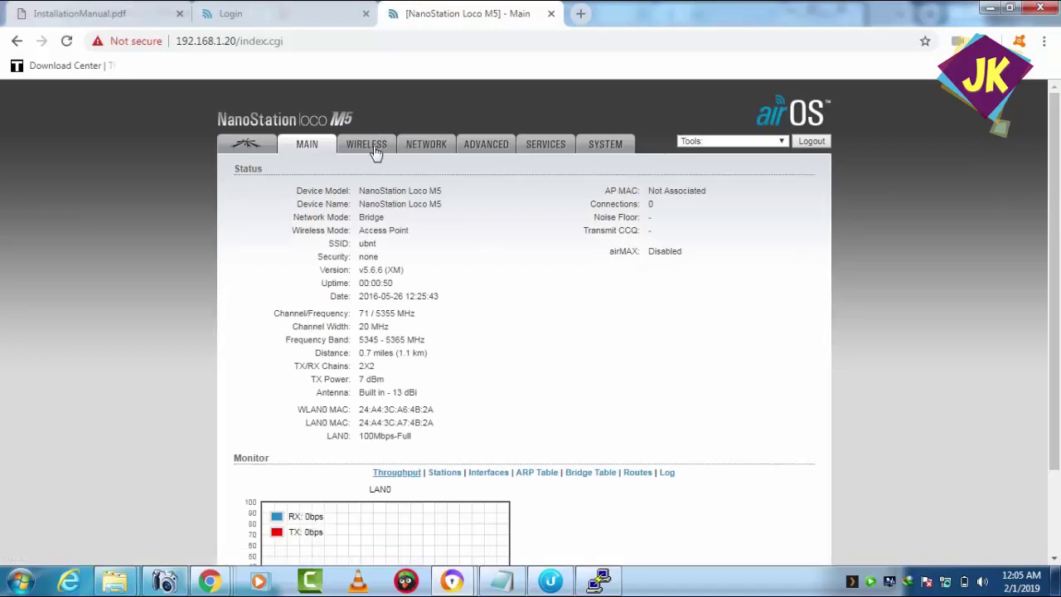
# - On the Wireless page, change Country Code to Compliance Test and agree to the terms of use
pyautogui.click(373, 146)
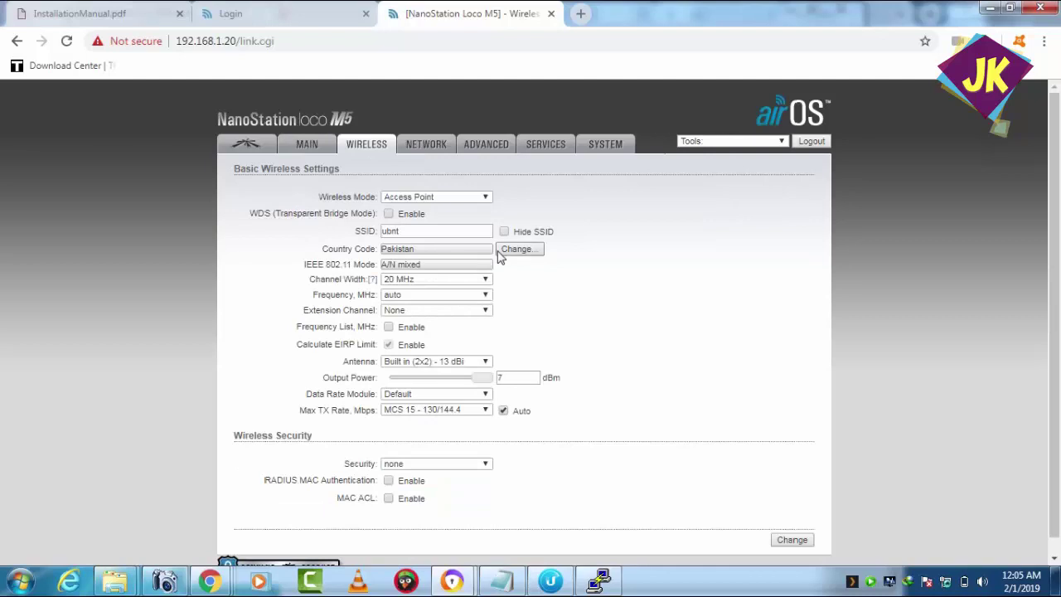
pyautogui.click(500, 250)
pyautogui.click(547, 281)
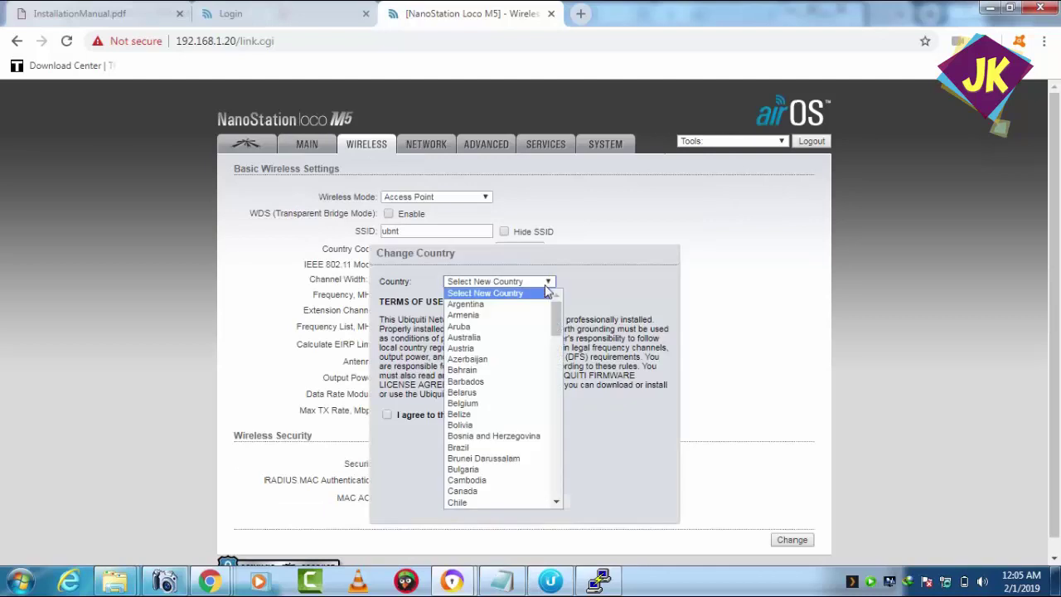
pyautogui.moveTo(558, 330); pyautogui.dragTo(558, 354)
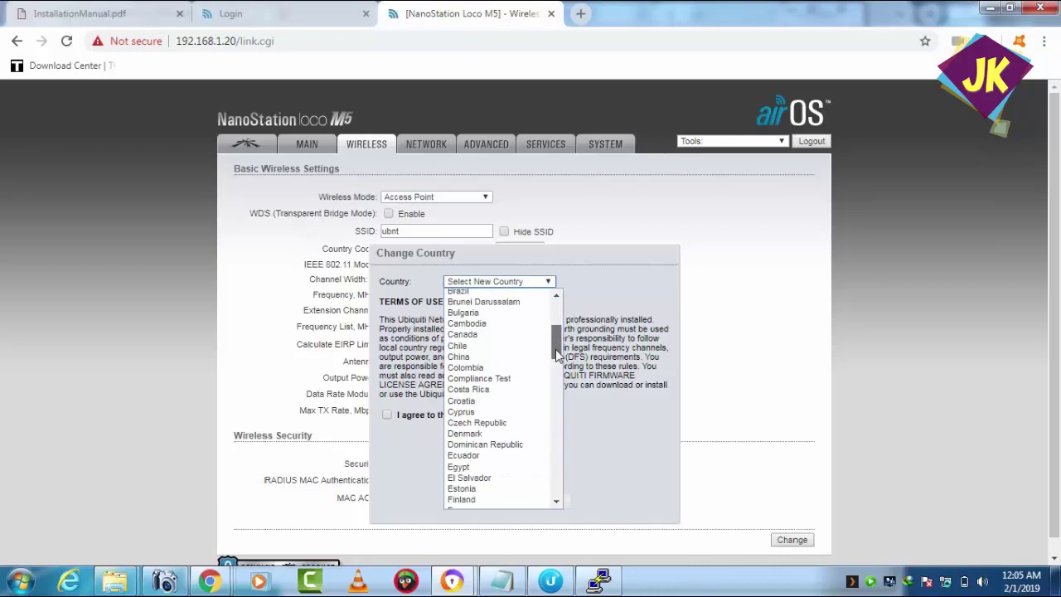
pyautogui.click(512, 379)
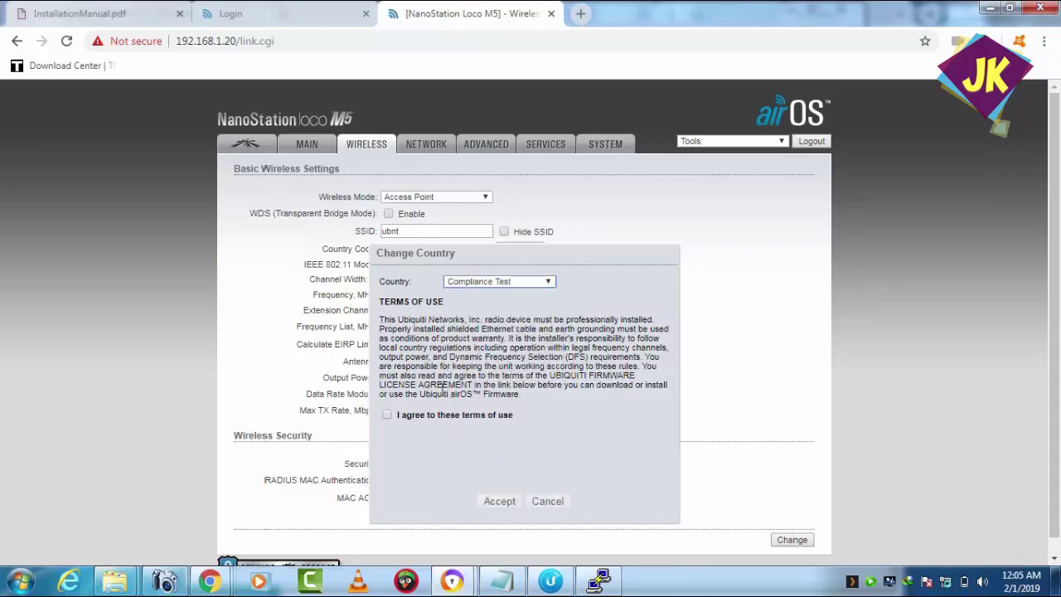
pyautogui.click(389, 417)
# - Confirm Compliance Test, keep the frequency on auto, and enable the custom Frequency List
pyautogui.click(490, 502)
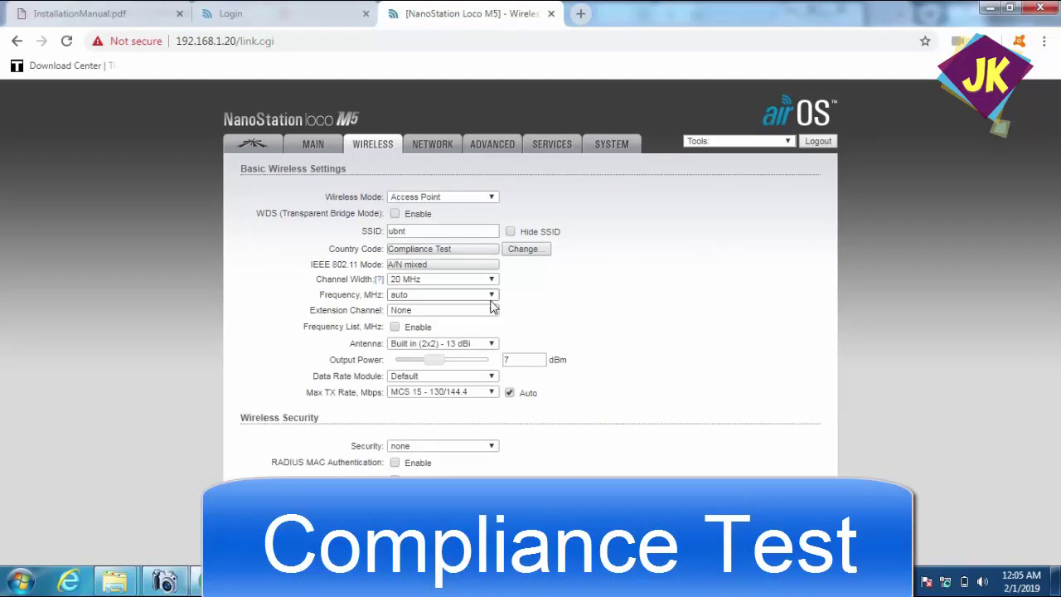
pyautogui.click(488, 301)
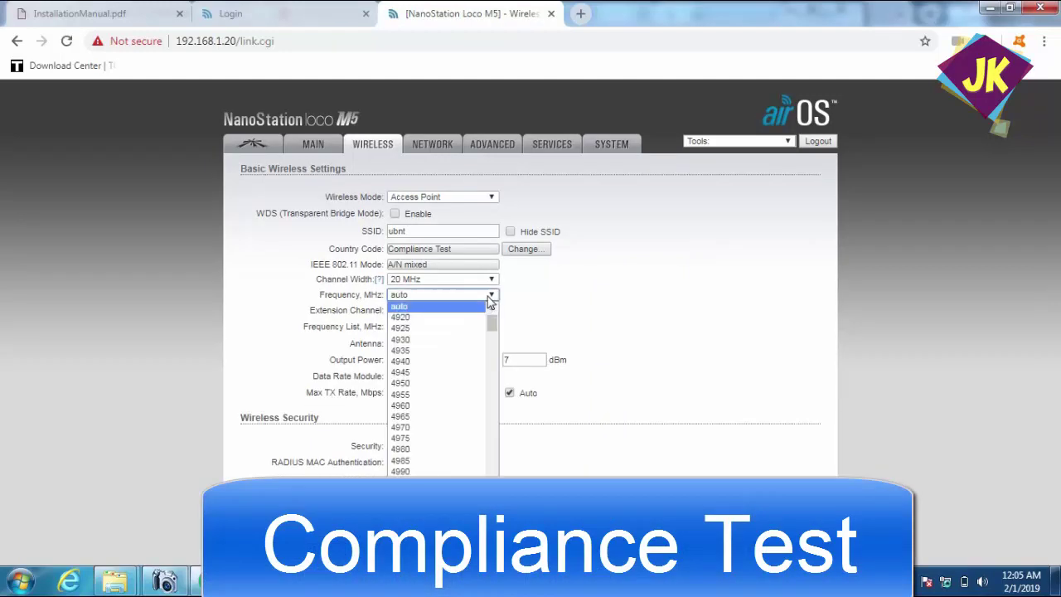
pyautogui.moveTo(493, 322); pyautogui.dragTo(493, 529)
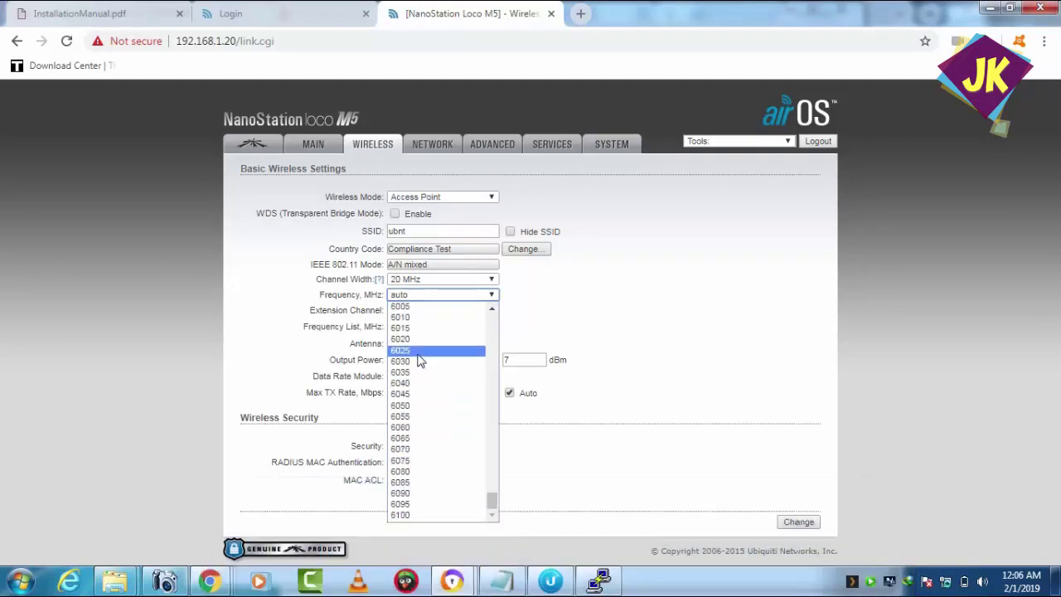
pyautogui.moveTo(493, 501)
pyautogui.mouseDown()
pyautogui.moveTo(493, 474)
pyautogui.moveTo(496, 494)
pyautogui.mouseUp()
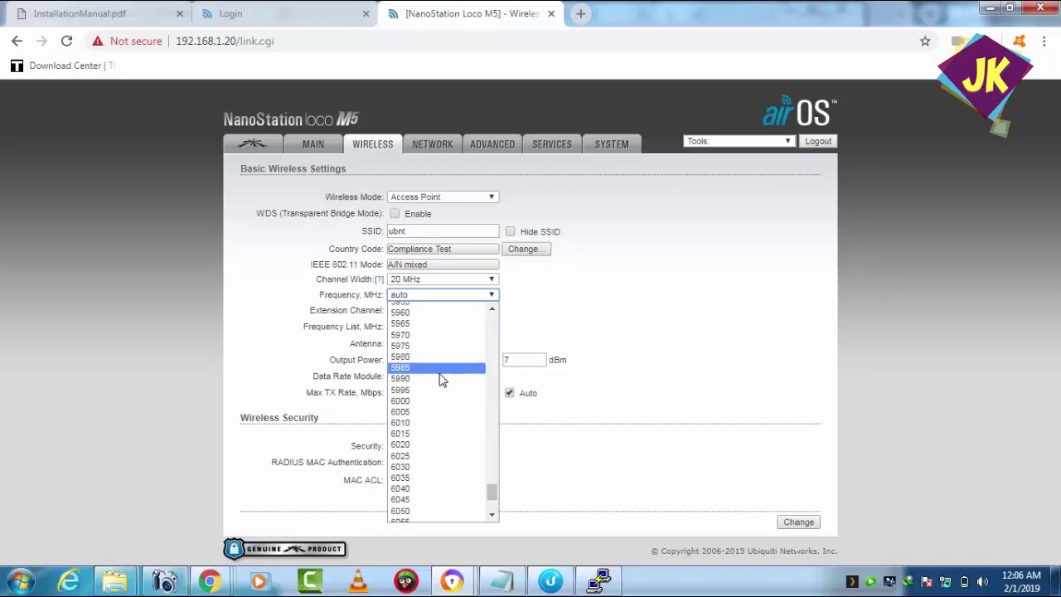
pyautogui.scroll(2, 491, 319)
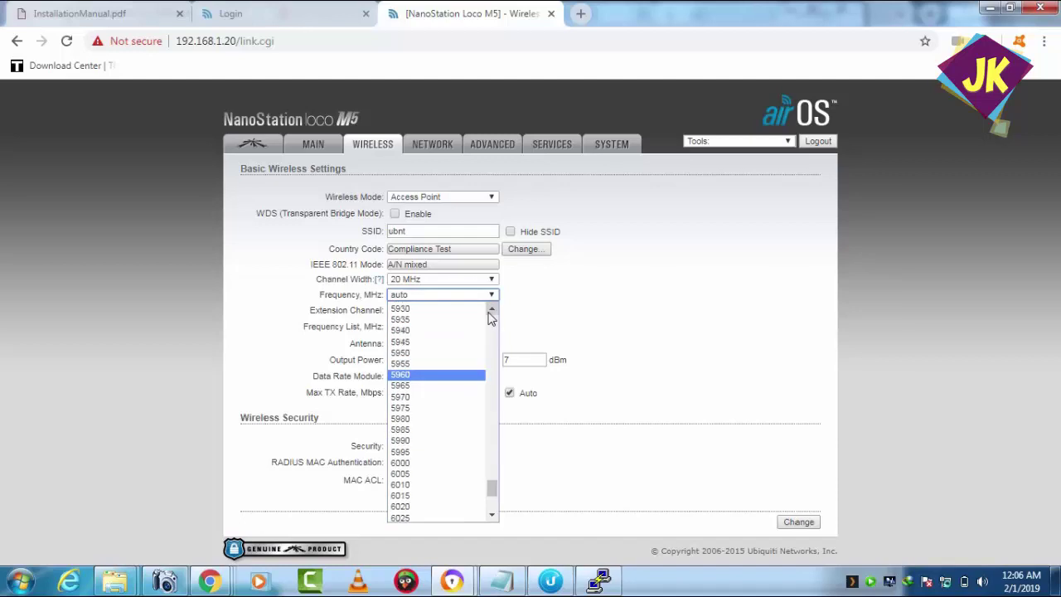
pyautogui.click(594, 288)
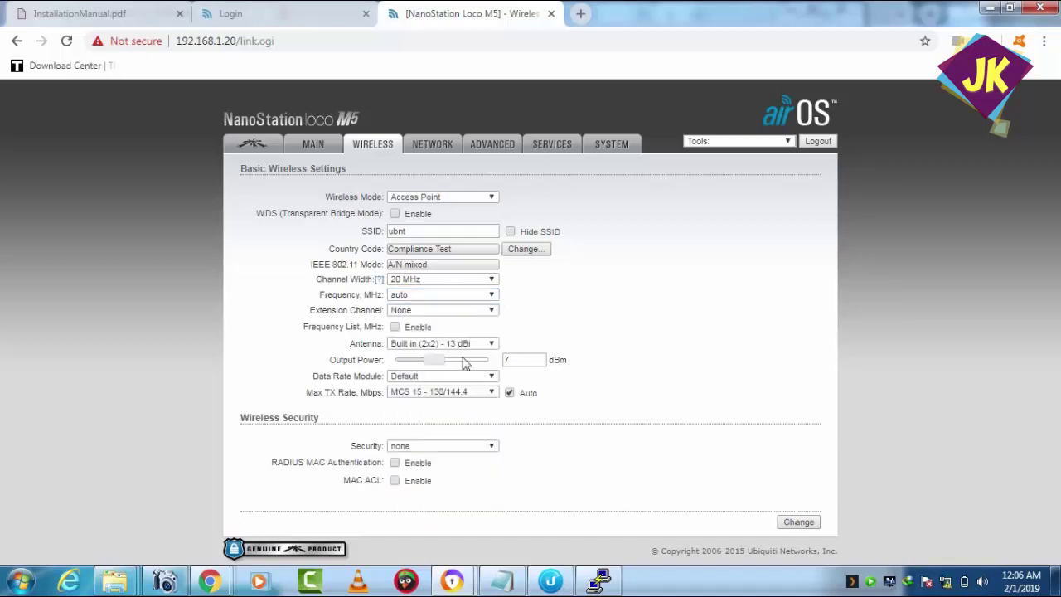
pyautogui.click(395, 326)
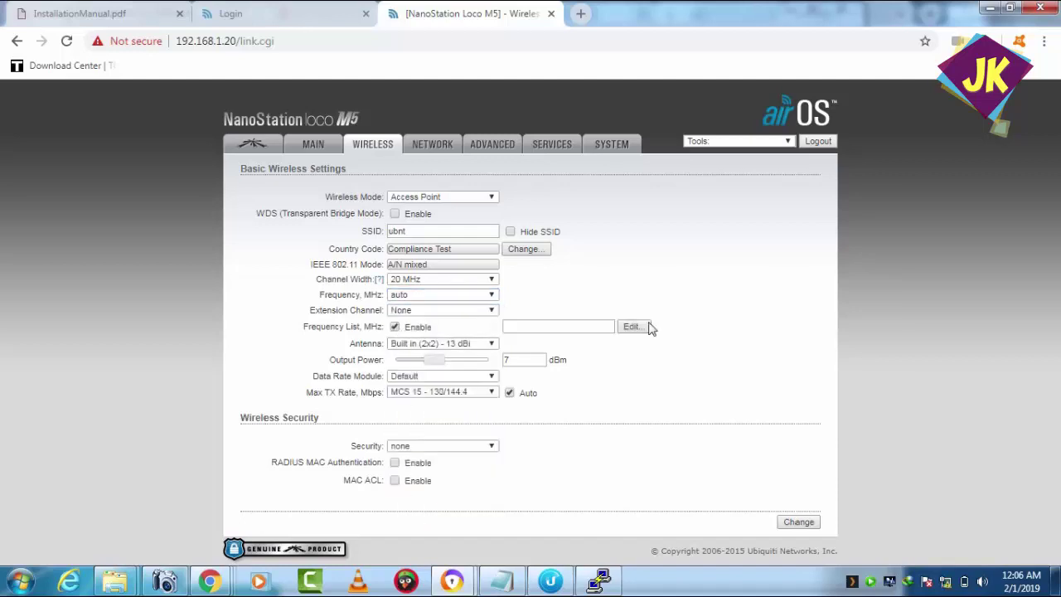
# - Tick 5840, 5845 and 6100 MHz in the Frequency List editor
pyautogui.click(633, 326)
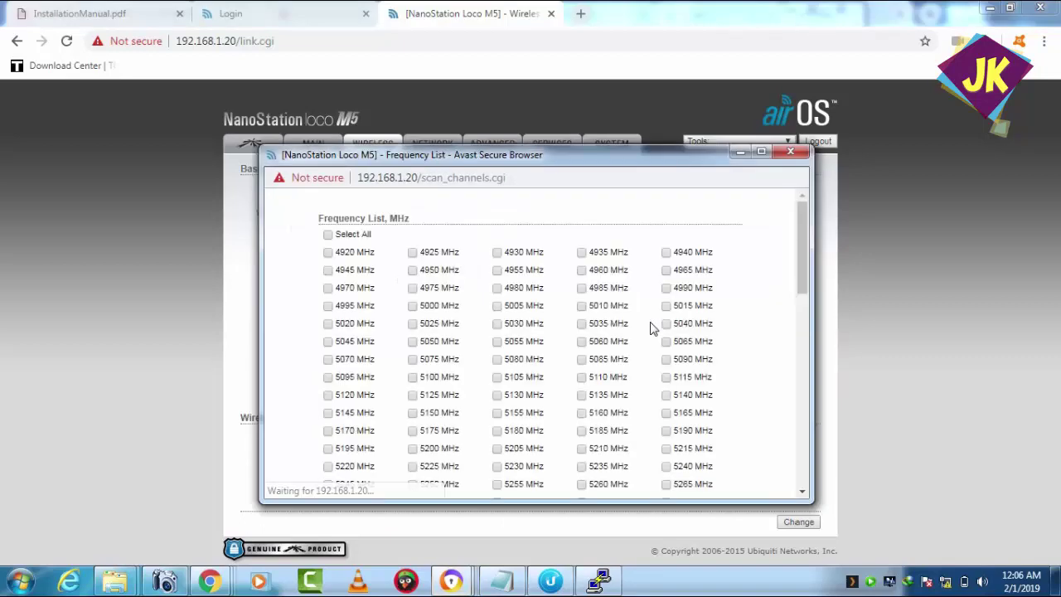
pyautogui.moveTo(801, 270); pyautogui.dragTo(802, 432)
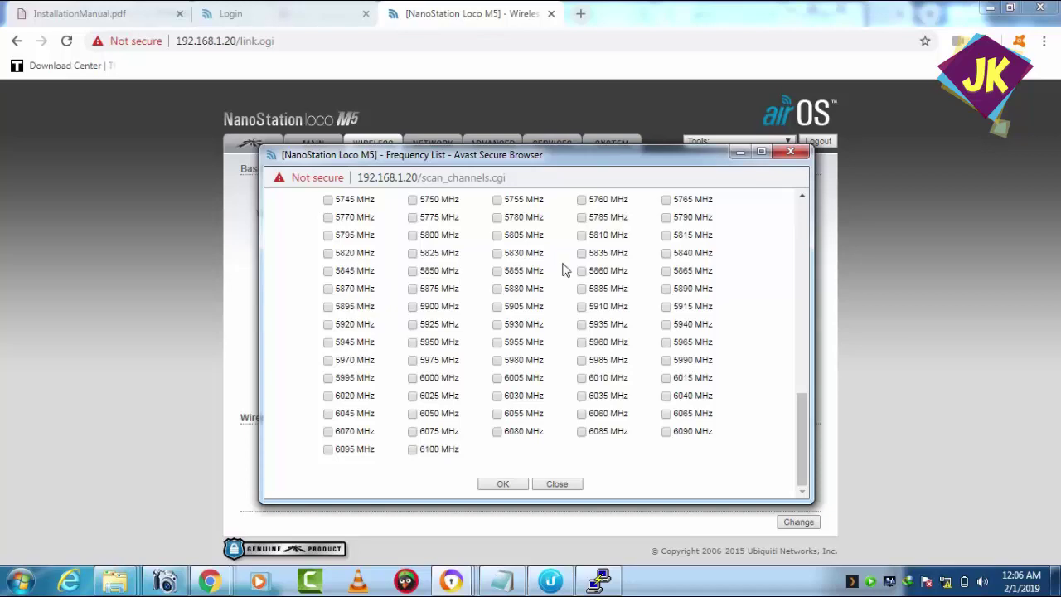
pyautogui.click(667, 255)
pyautogui.click(328, 271)
pyautogui.click(413, 452)
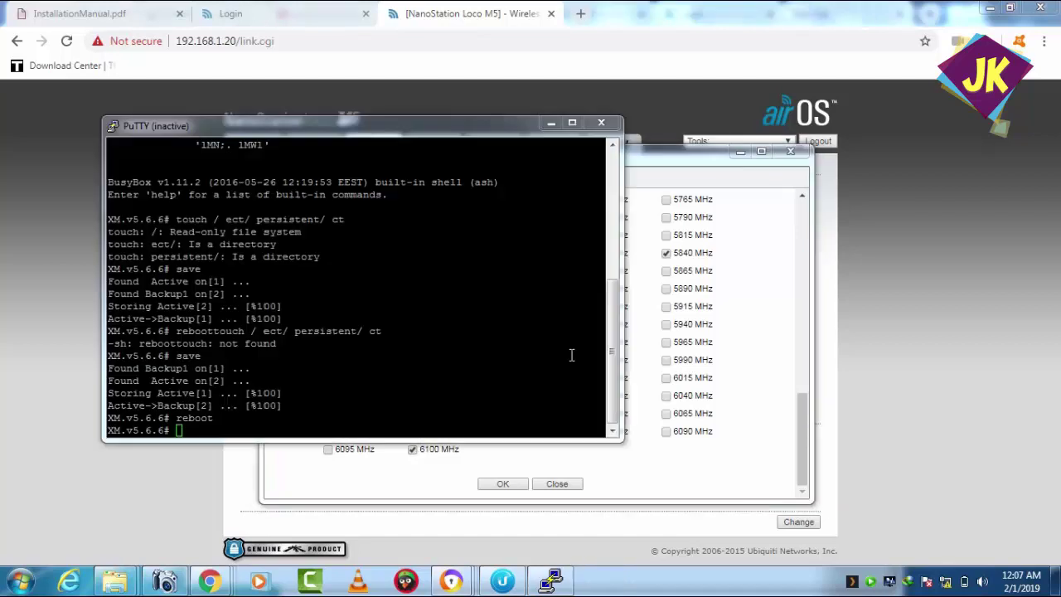
# - Close the PuTTY terminal and move the Frequency List popup fully into view
pyautogui.click(601, 124)
pyautogui.click(601, 125)
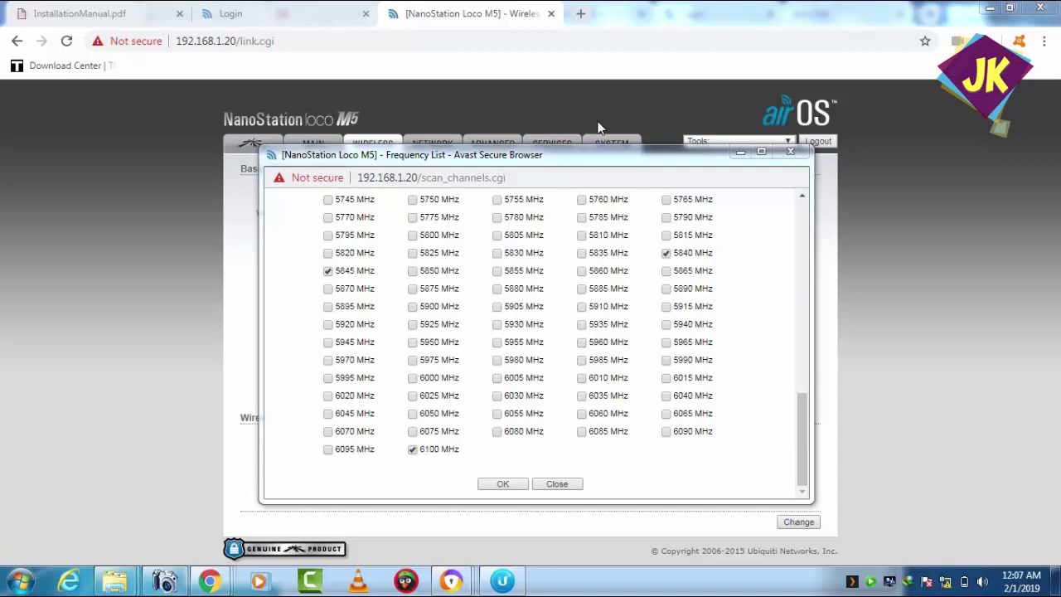
pyautogui.moveTo(683, 162); pyautogui.dragTo(671, 315)
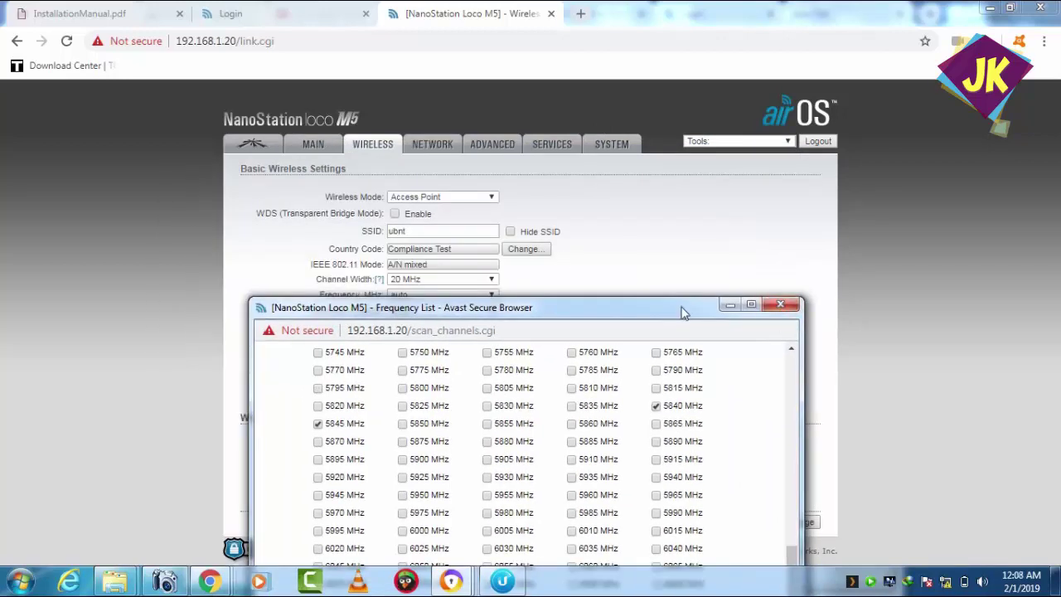
pyautogui.moveTo(662, 310); pyautogui.dragTo(539, 227)
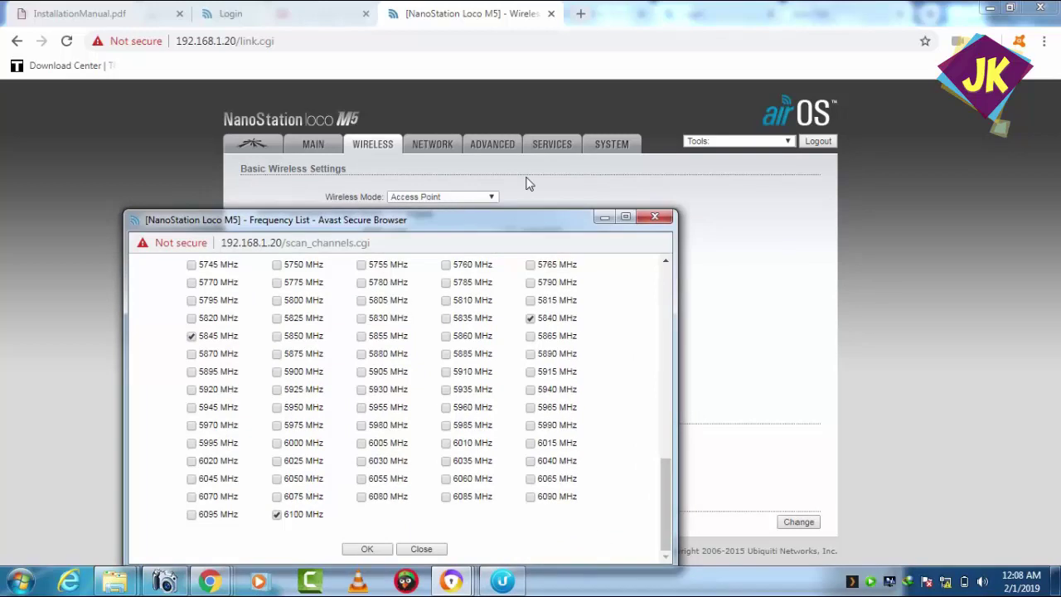
pyautogui.moveTo(448, 219); pyautogui.dragTo(472, 146)
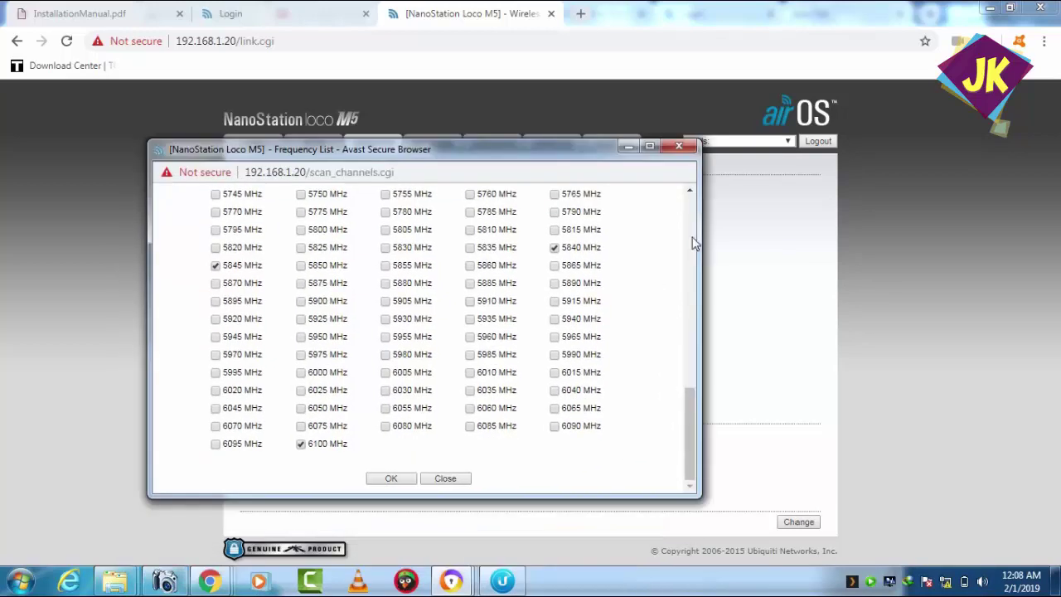
# - Scroll the frequency list to the top, then switch to the 192.168.88.65 login tab
pyautogui.scroll(6, 694, 240)
pyautogui.scroll(3, 694, 242)
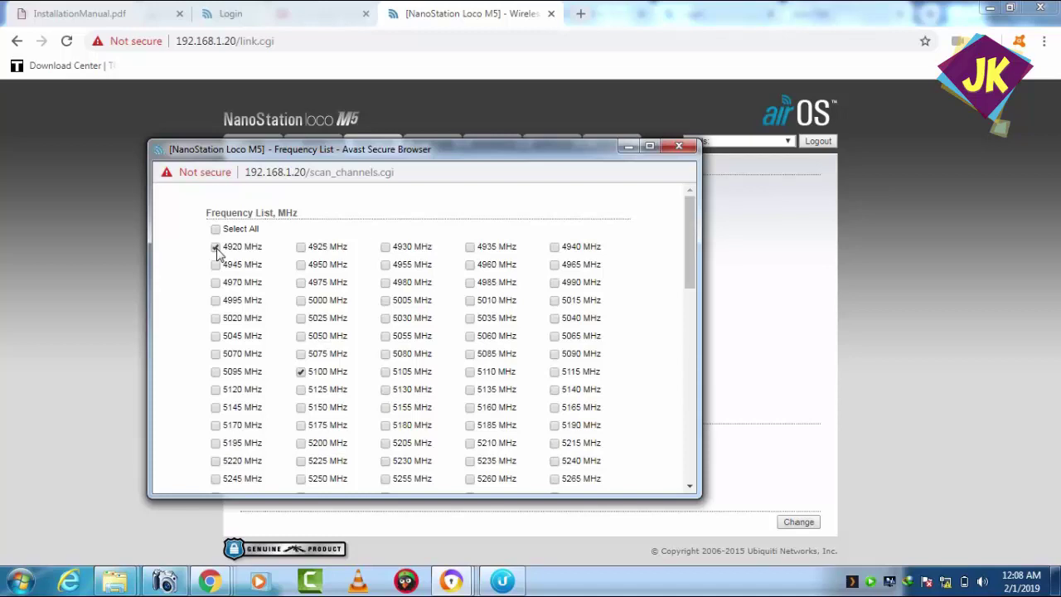
pyautogui.click(249, 10)
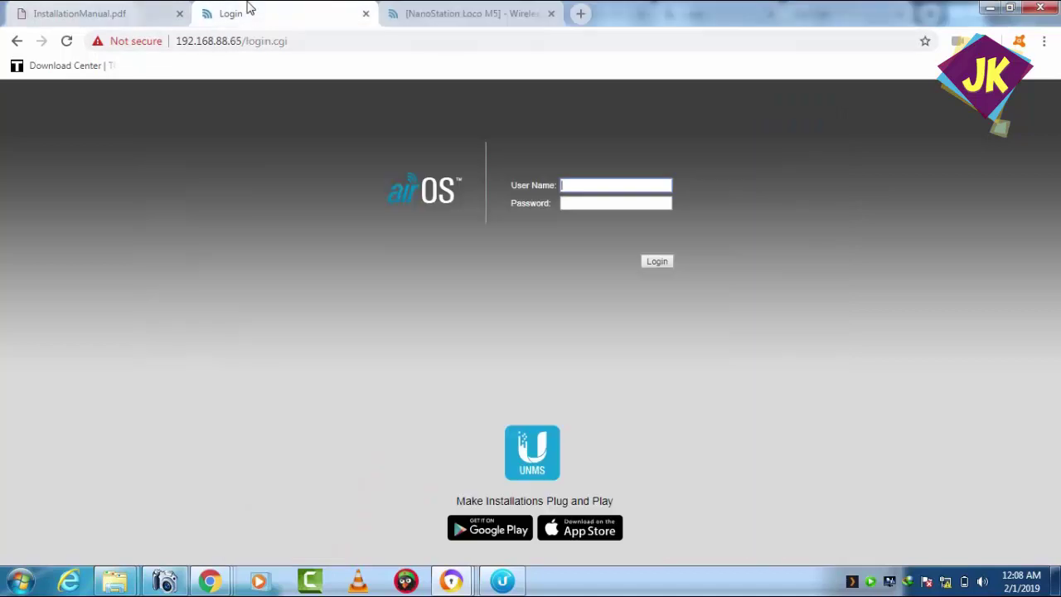
# - Switch back to the NanoStation Loco M5 Wireless settings tab at 192.168.1.20
pyautogui.click(480, 12)
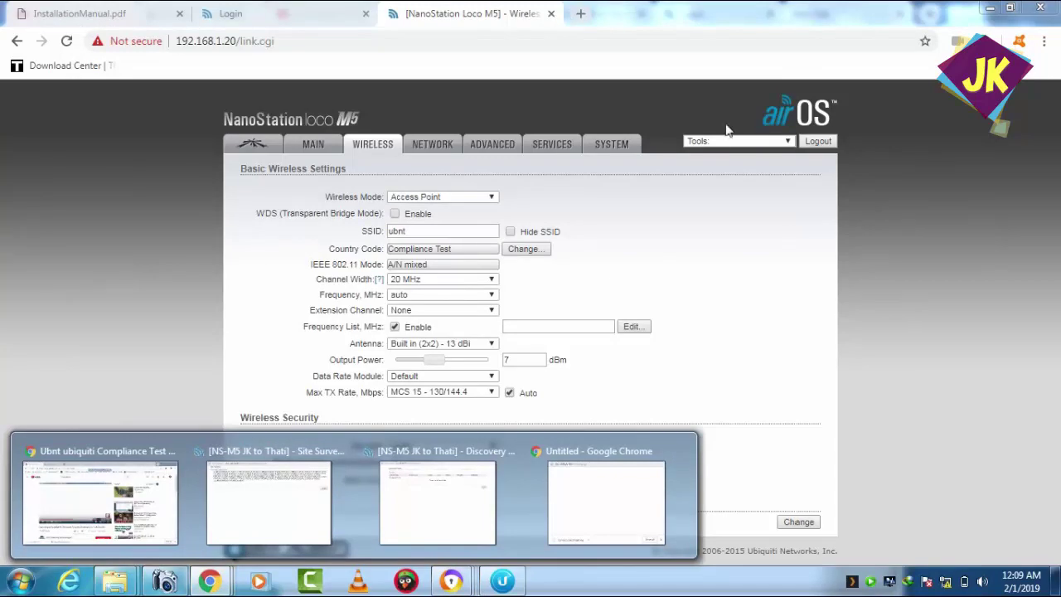
# - Minimize the airOS and YouTube Chrome windows and close the Frequency List popup
pyautogui.click(991, 10)
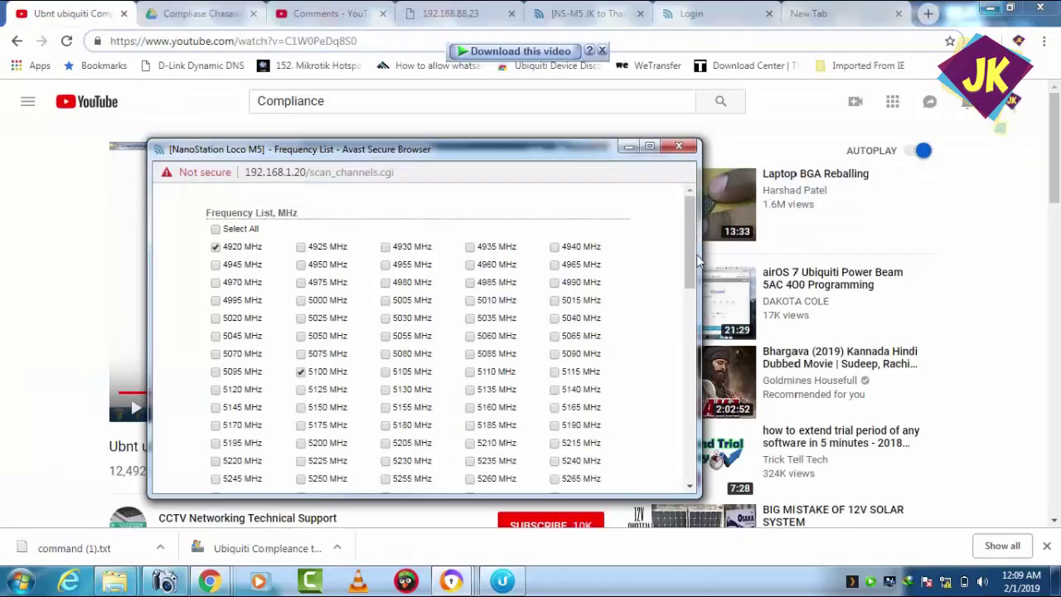
pyautogui.click(989, 8)
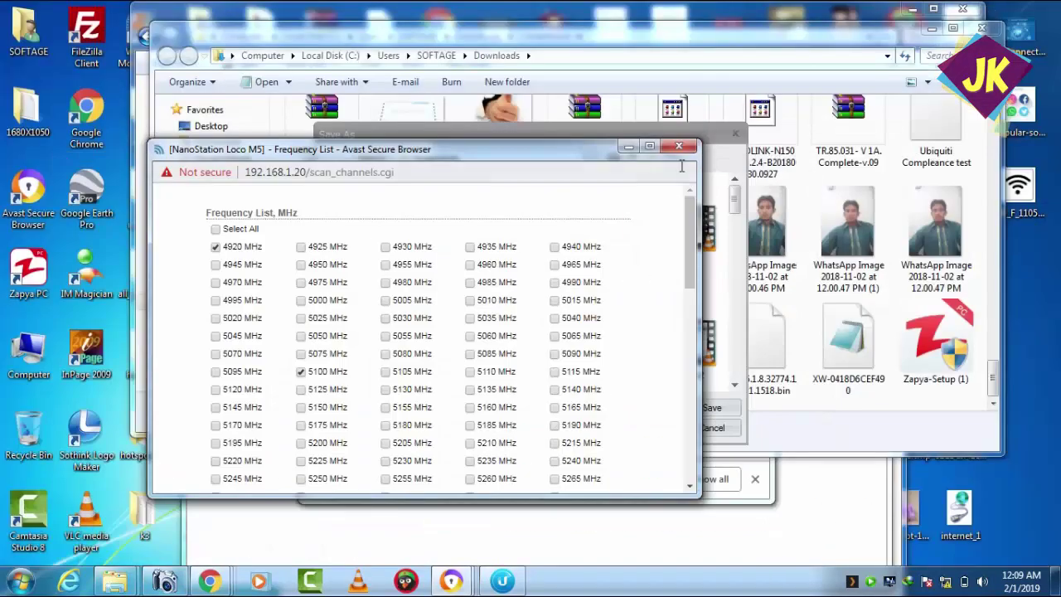
pyautogui.click(679, 149)
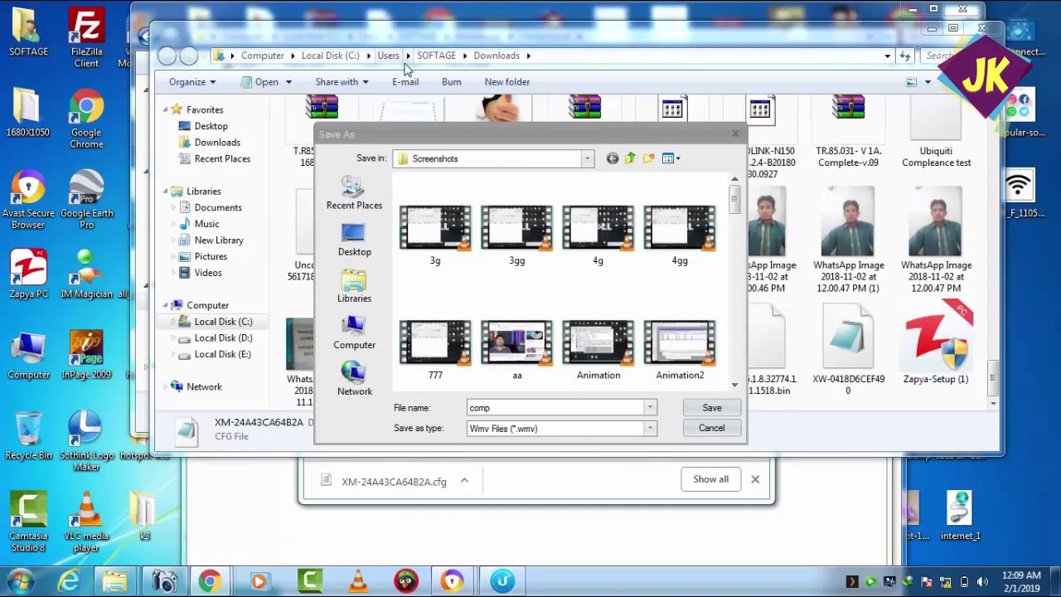
# - Close the Explorer folder, the Save As dialog, and the empty download and Site Survey browser windows
pyautogui.click(982, 30)
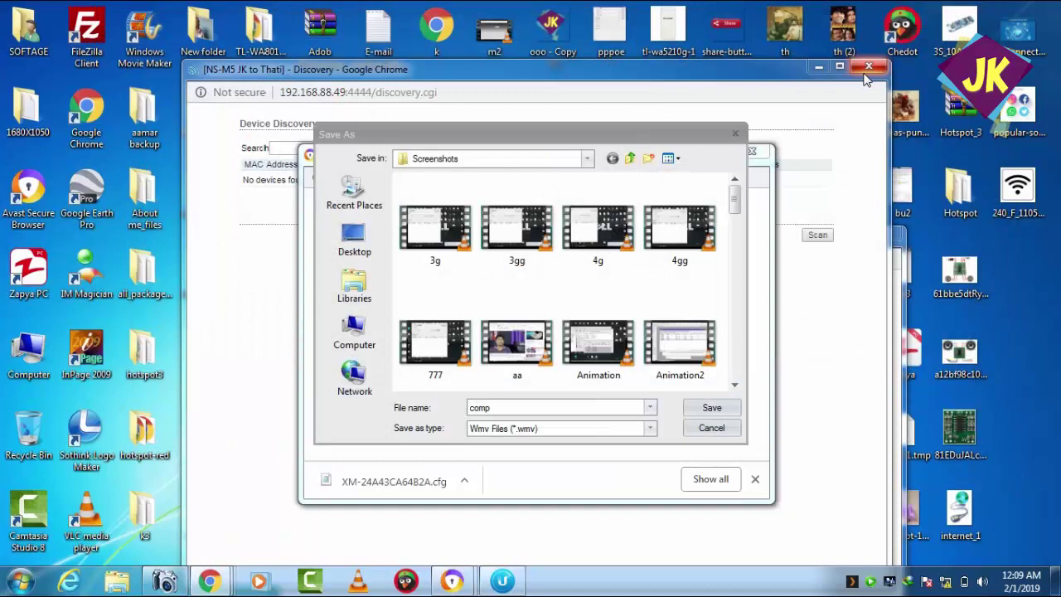
pyautogui.click(866, 73)
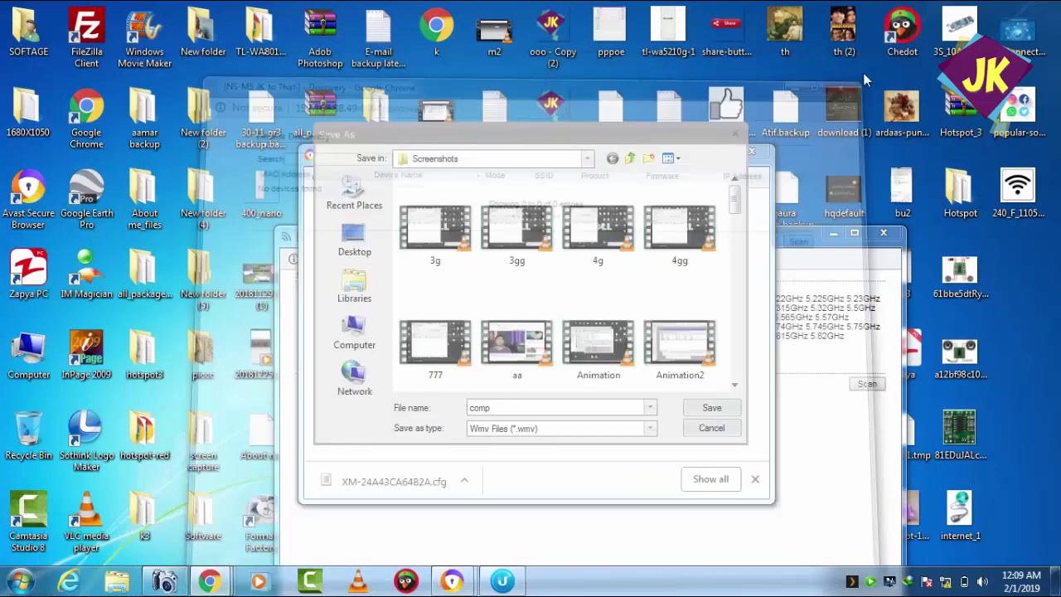
pyautogui.click(731, 136)
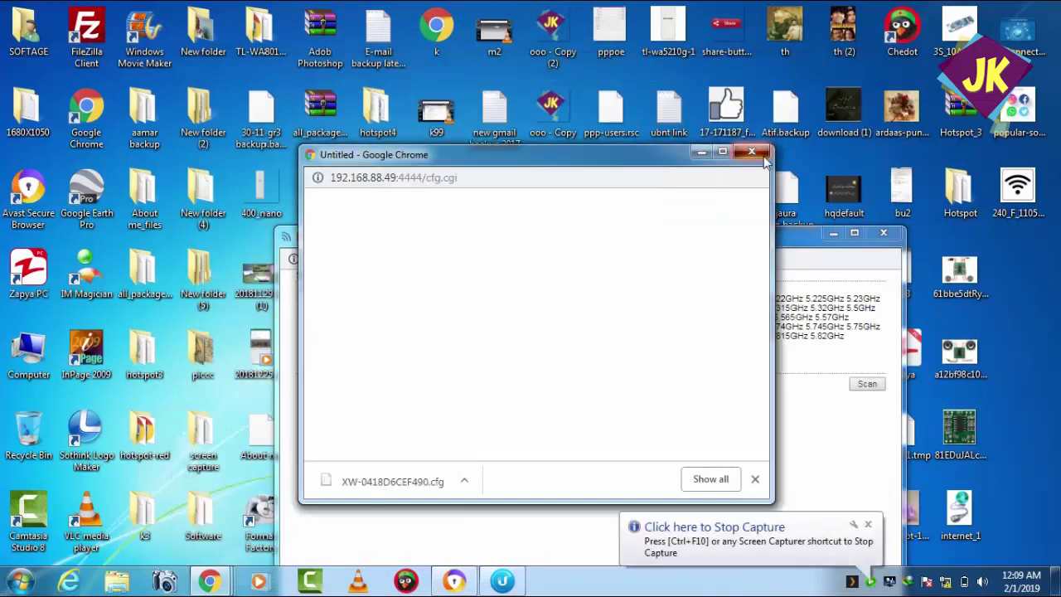
pyautogui.click(752, 152)
pyautogui.click(883, 235)
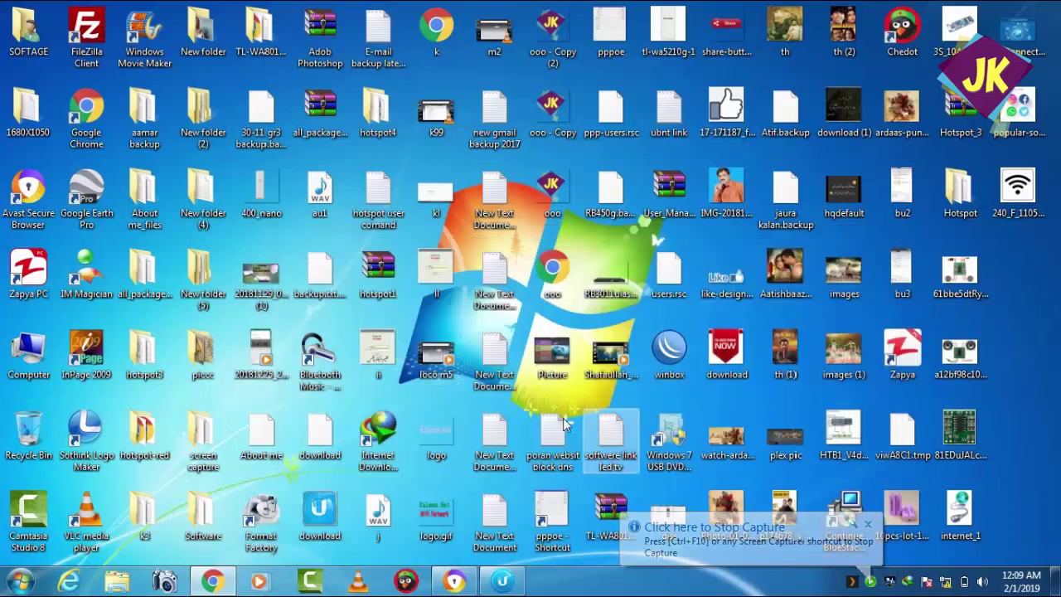
# - Check the completed putty_2.exe in Internet Download Manager, then return to the airOS Wireless page at 192.168.1.20
pyautogui.doubleClick(378, 455)
pyautogui.click(406, 332)
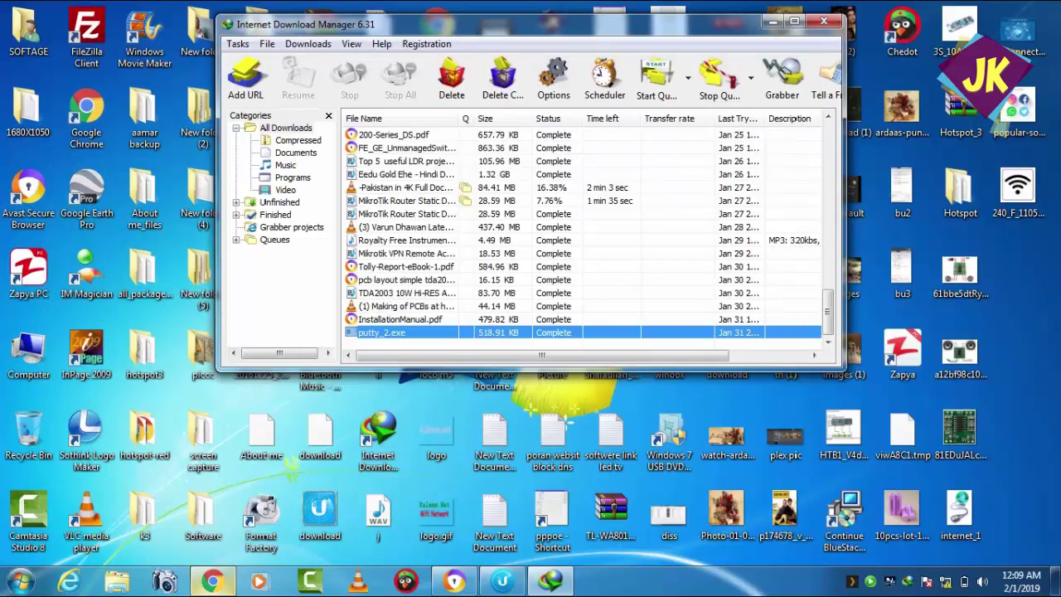
pyautogui.click(213, 582)
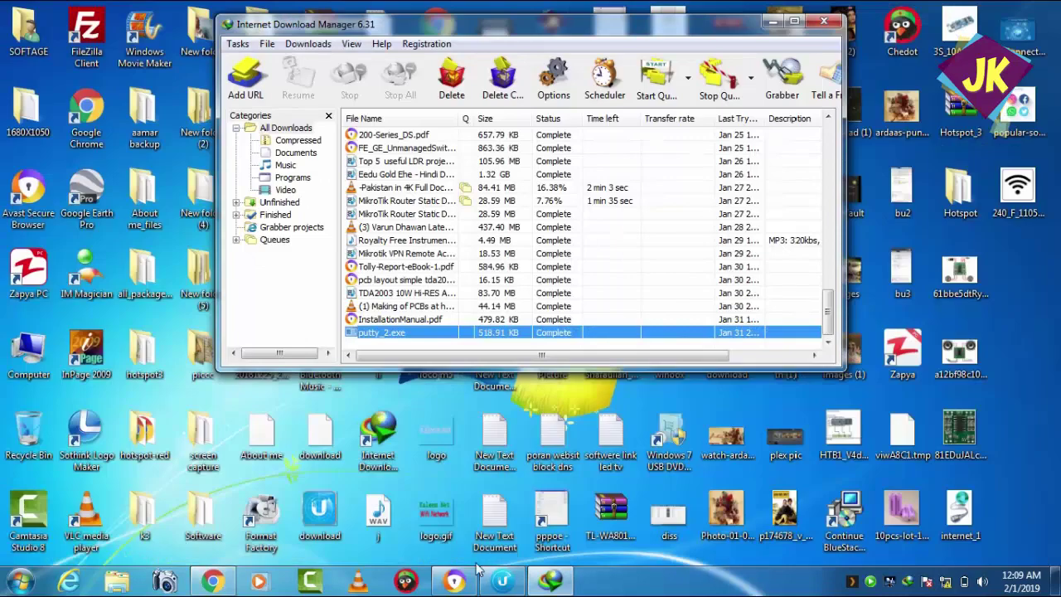
pyautogui.click(476, 584)
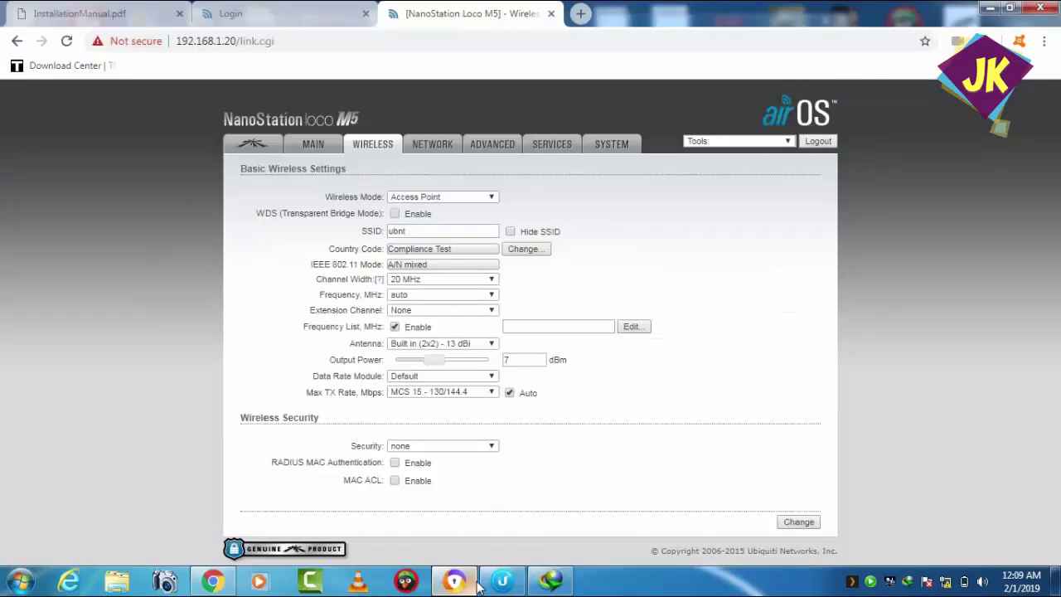